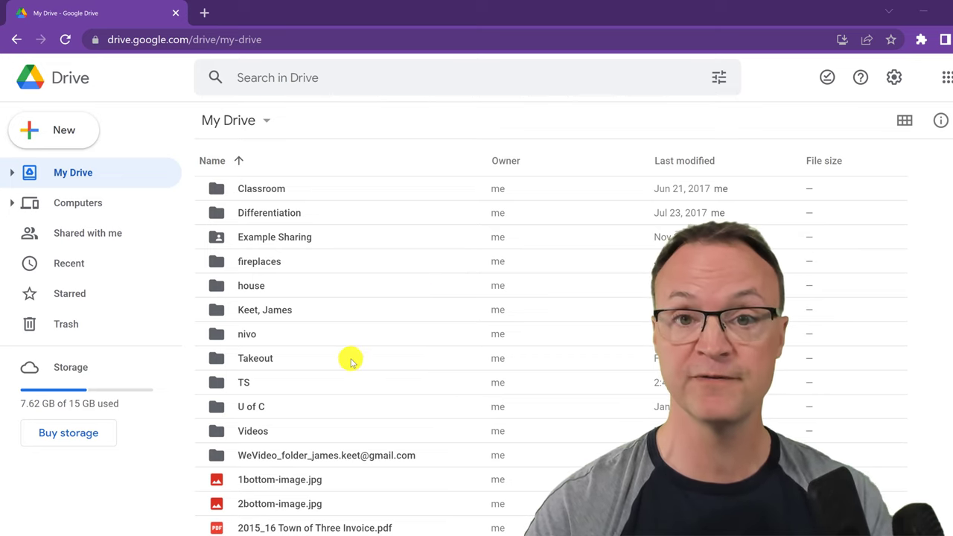
Copy 1bottom-image.jpg from My Drive and paste the copy into the Videos folder
{"action": "scroll", "coordinate": [354, 362], "scroll_direction": "down", "scroll_amount": 1}
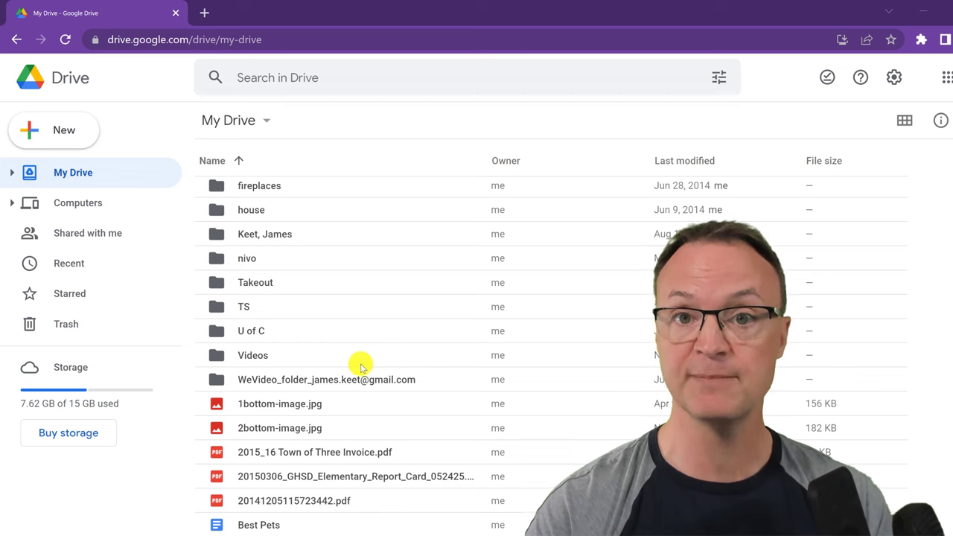
{"action": "left_click", "coordinate": [266, 408]}
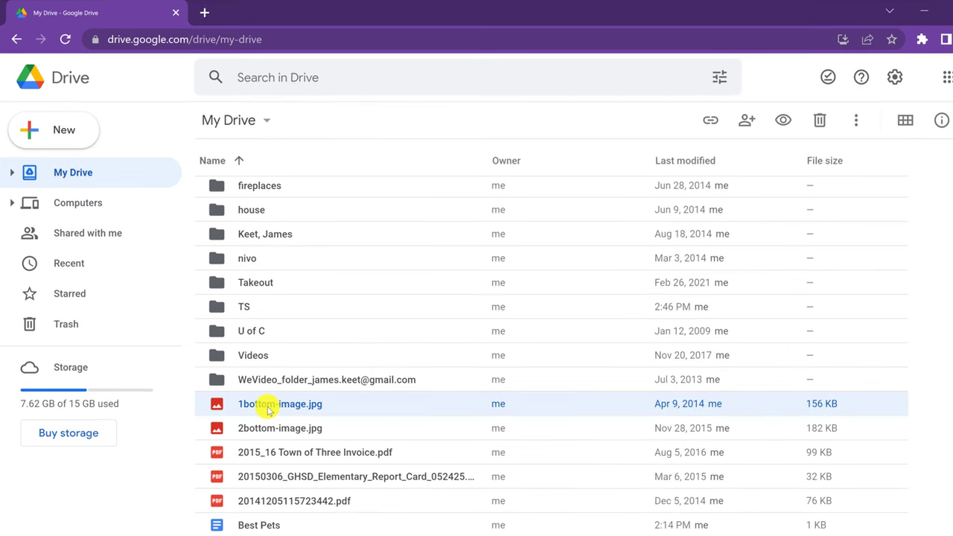
{"action": "key", "text": "ctrl+c"}
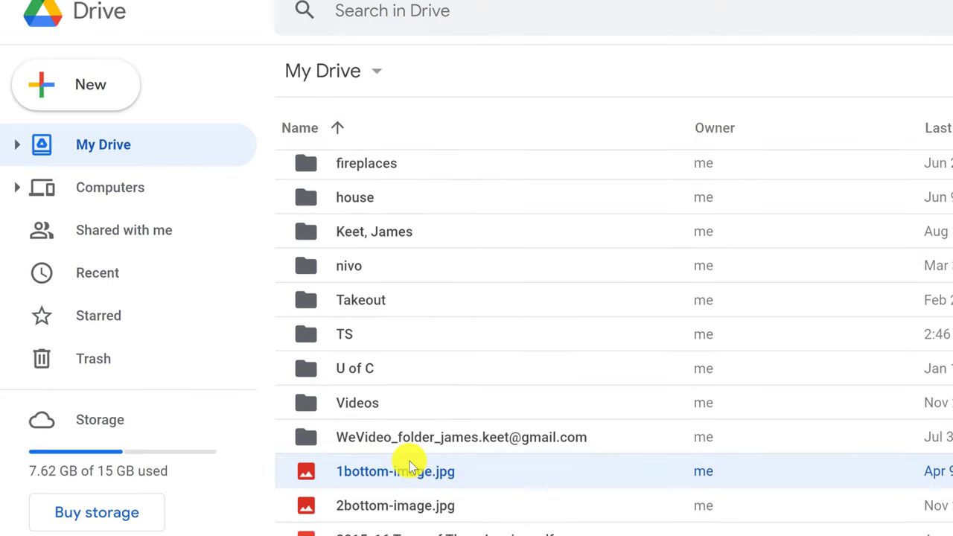
{"action": "left_click", "coordinate": [358, 403]}
{"action": "double_click", "coordinate": [358, 403]}
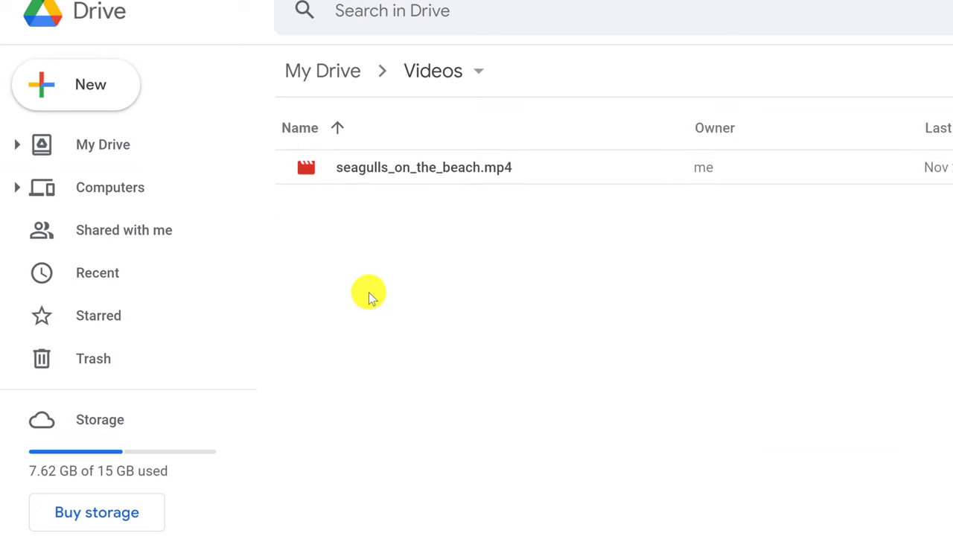
{"action": "key", "text": "ctrl+v"}
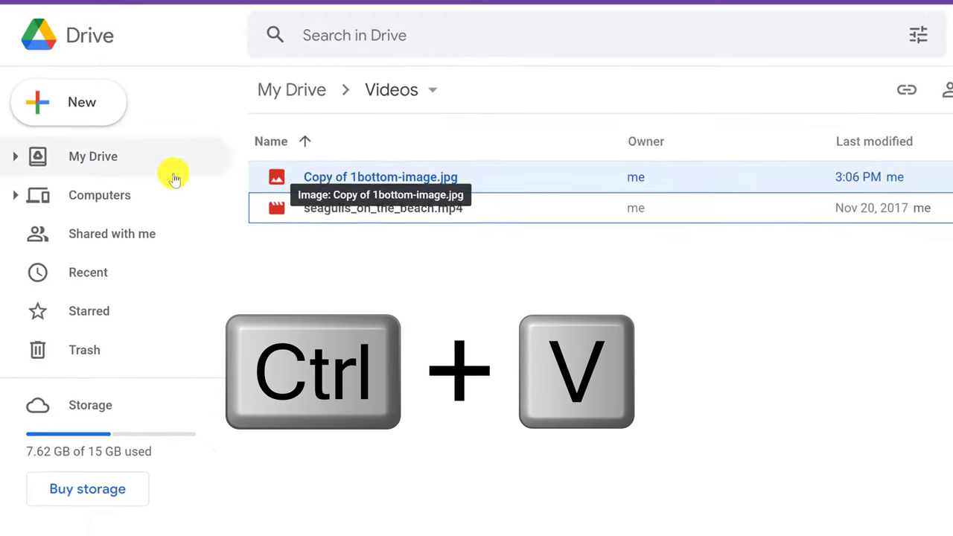
Create a shortcut to My Drive's 1bottom-image.jpg in the Videos folder and preview the image through it
{"action": "left_click", "coordinate": [77, 162]}
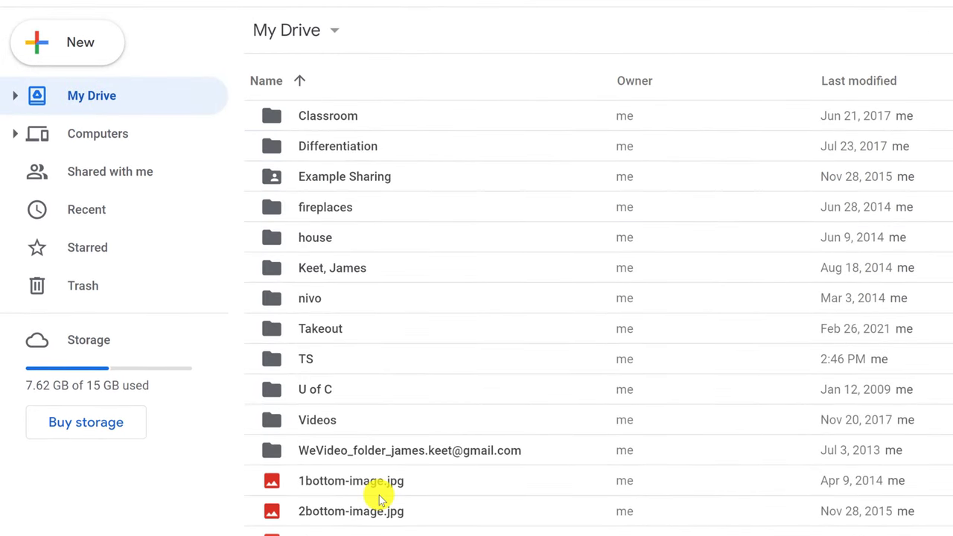
{"action": "double_click", "coordinate": [319, 420]}
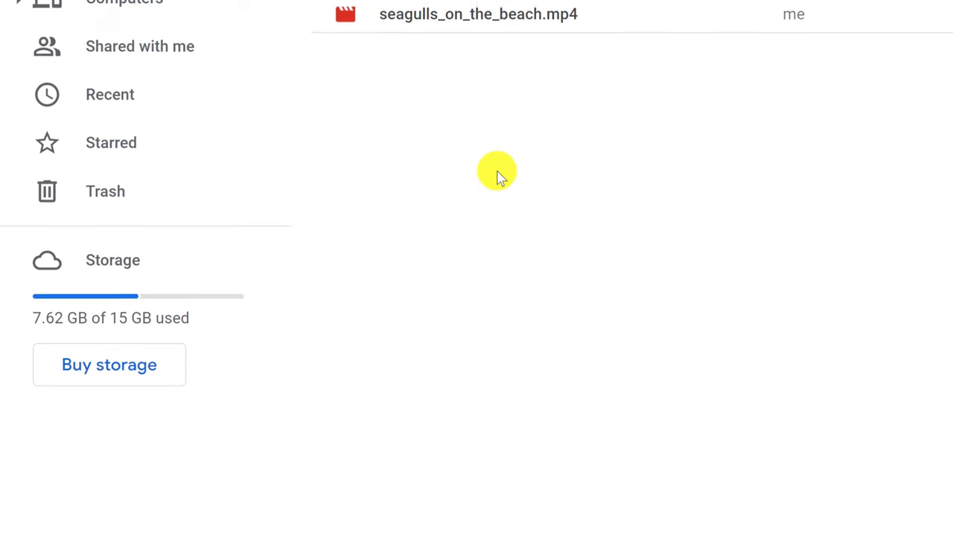
{"action": "key", "text": "ctrl+shift+v"}
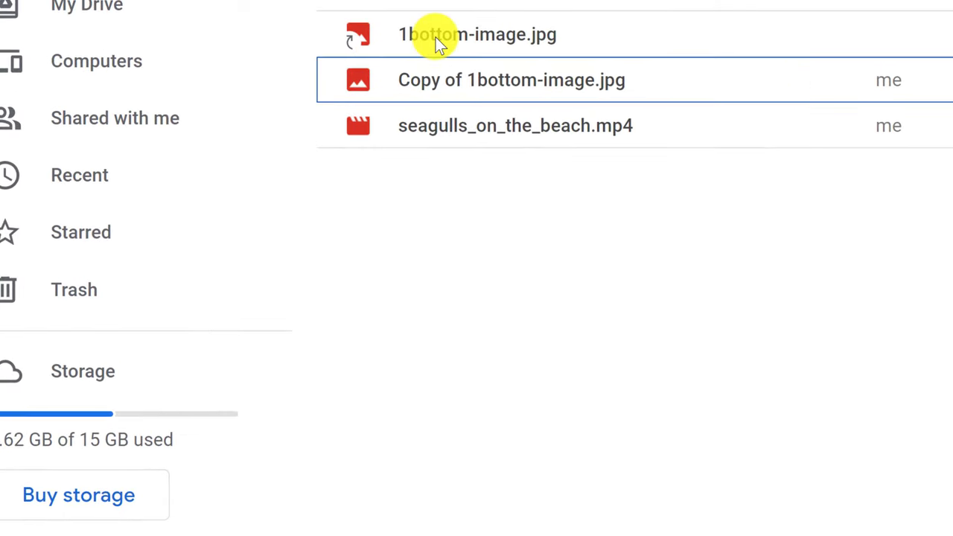
{"action": "double_click", "coordinate": [436, 37]}
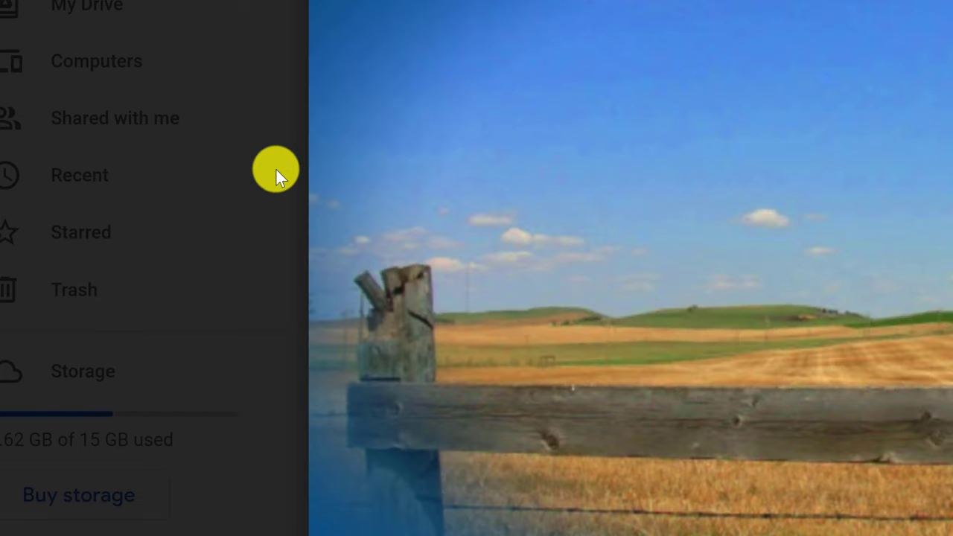
{"action": "left_click", "coordinate": [208, 262]}
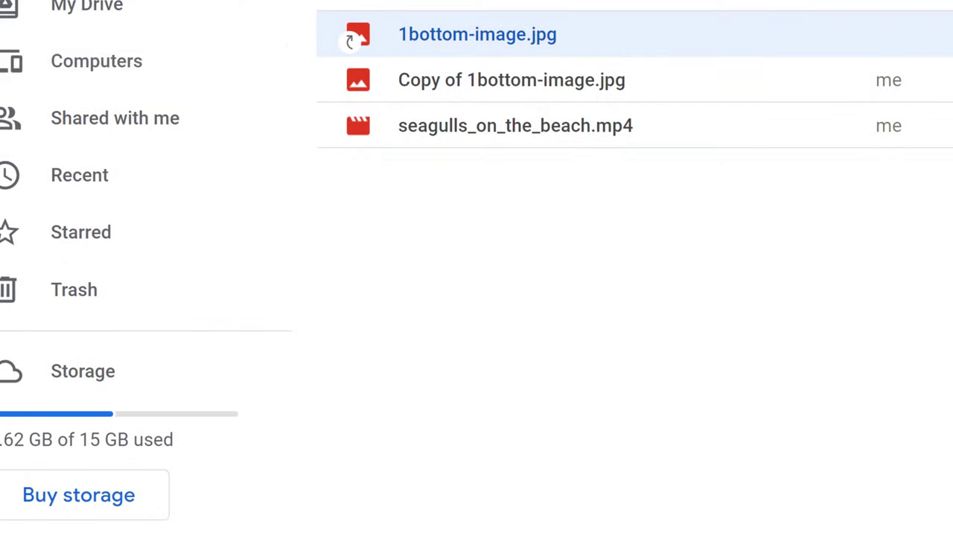
Reopen the Videos folder from My Drive and create a blank Google Docs document in it
{"action": "left_click", "coordinate": [123, 11]}
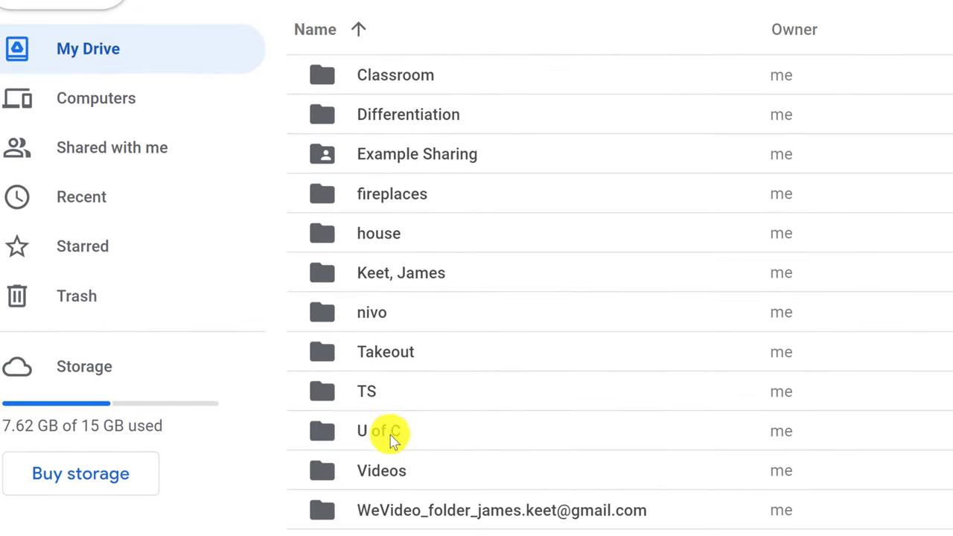
{"action": "double_click", "coordinate": [390, 471]}
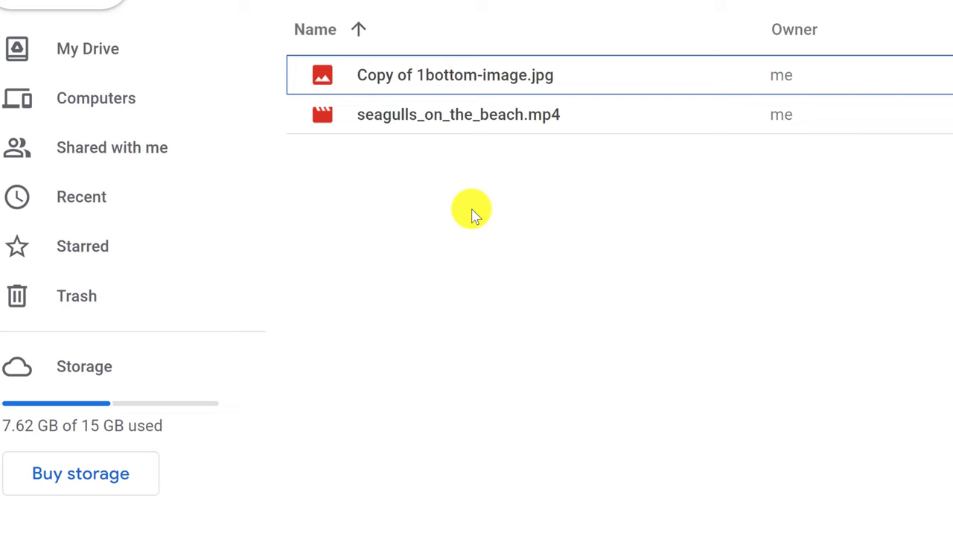
{"action": "left_click", "coordinate": [449, 300]}
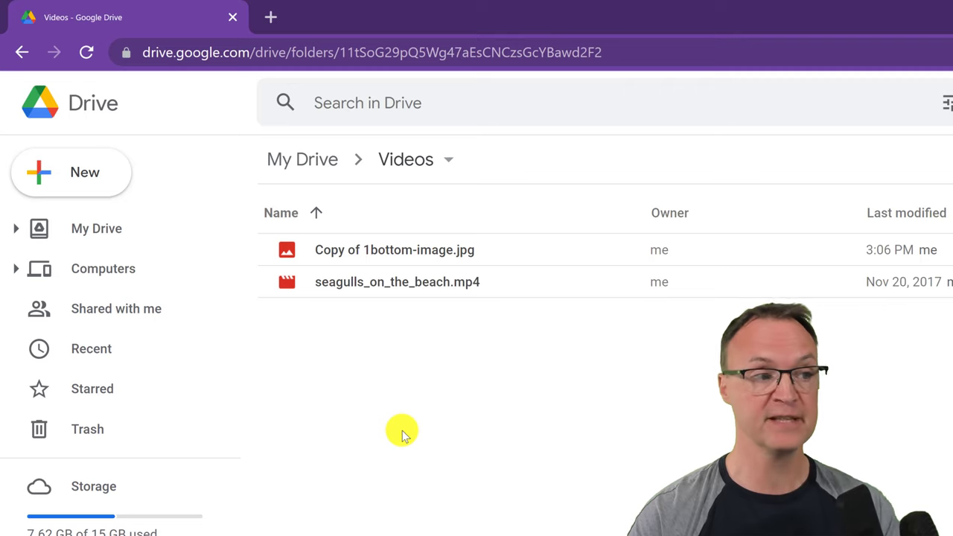
{"action": "left_click", "coordinate": [93, 185]}
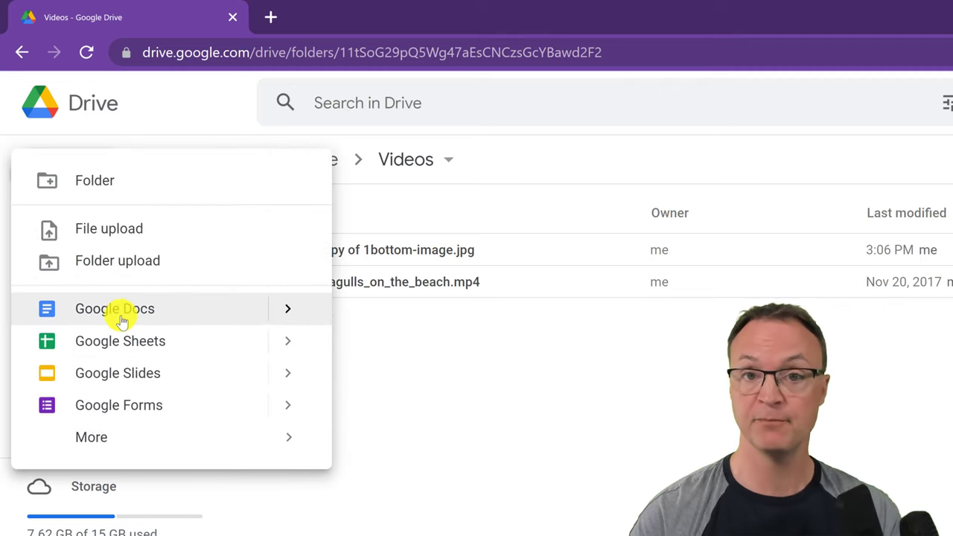
{"action": "left_click", "coordinate": [446, 395]}
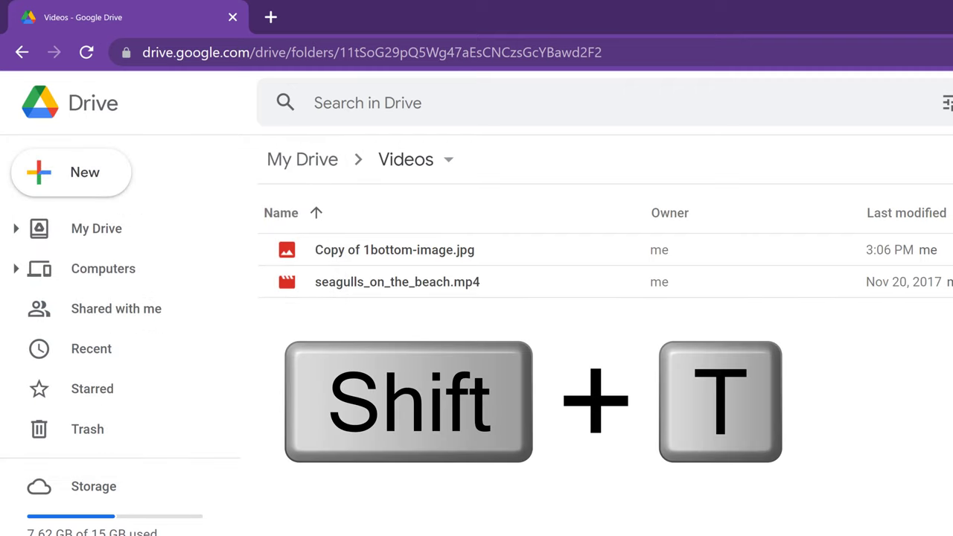
{"action": "key", "text": "shift+t"}
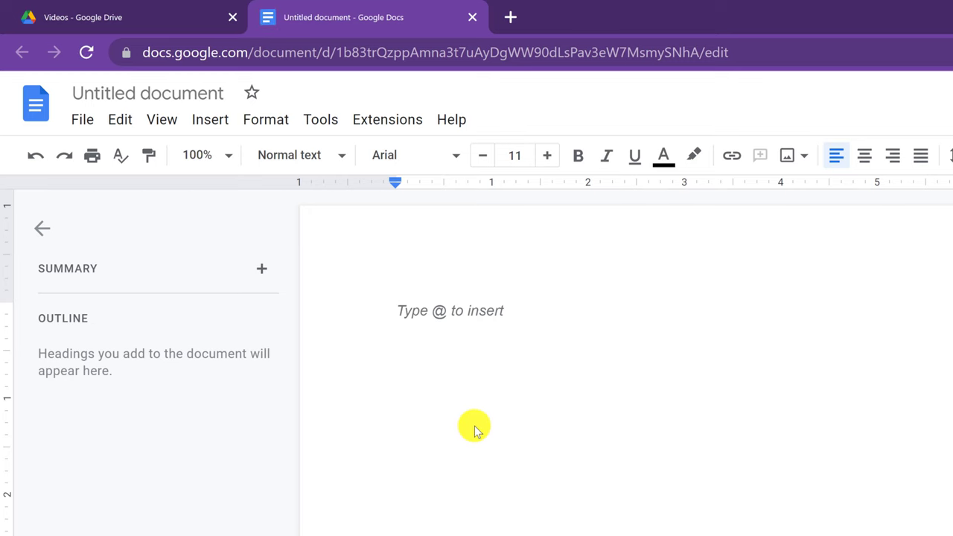
Copy the file Copy of 1bottom-image.jpg in Drive and paste it as a titled link into the untitled Google Docs document
{"action": "left_click", "coordinate": [149, 19]}
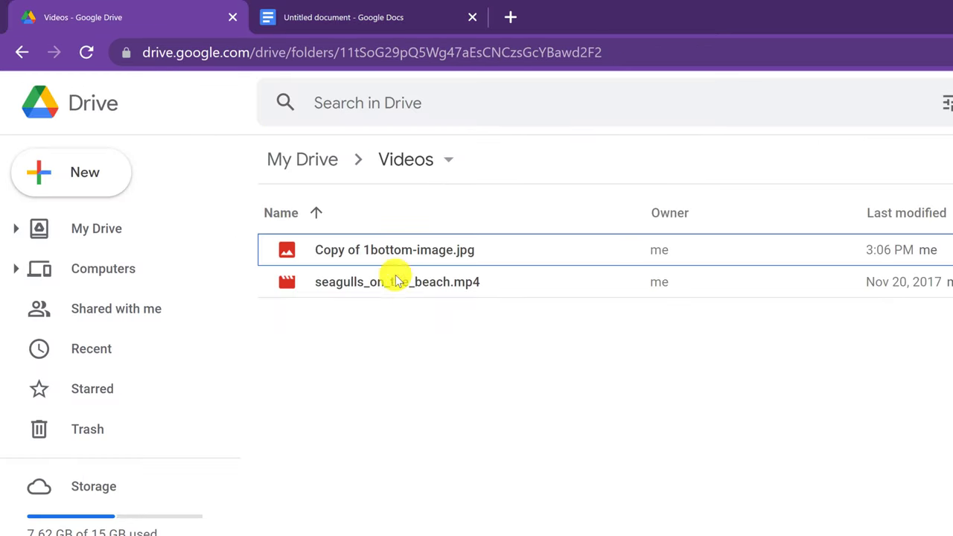
{"action": "left_click", "coordinate": [383, 255]}
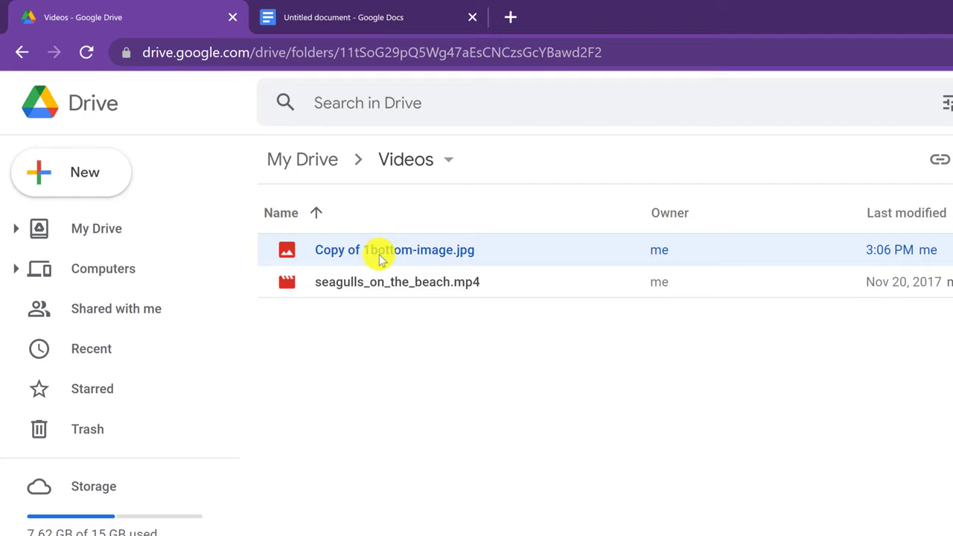
{"action": "left_click", "coordinate": [380, 256]}
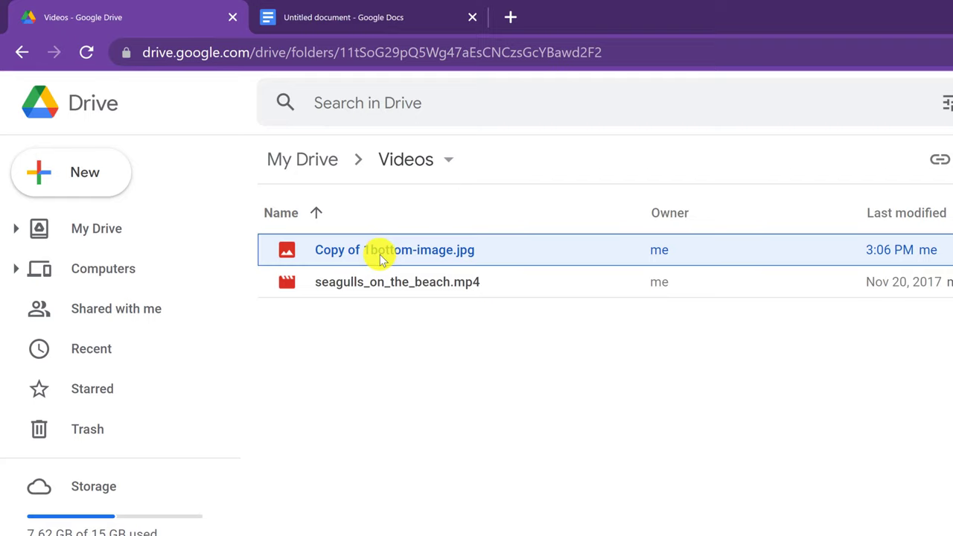
{"action": "left_click", "coordinate": [347, 19]}
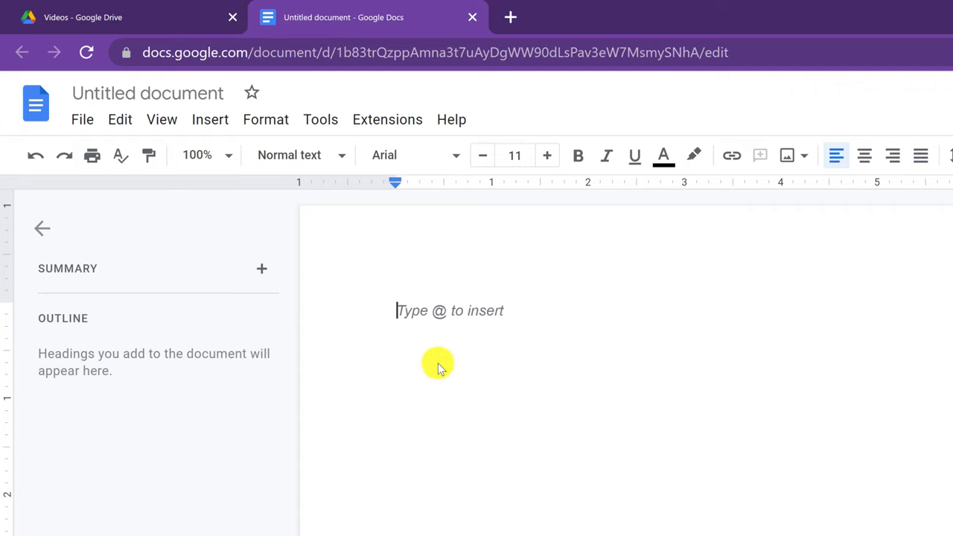
{"action": "key", "text": "ctrl+v"}
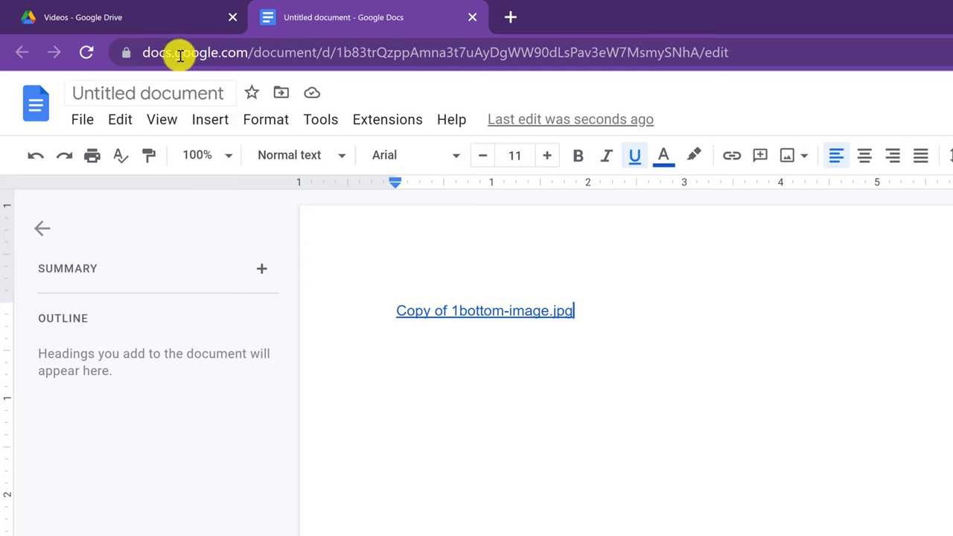
Copy the URL of Copy of 1bottom-image.jpg in Drive and paste it on a new line of the Google Docs document
{"action": "left_click", "coordinate": [160, 23]}
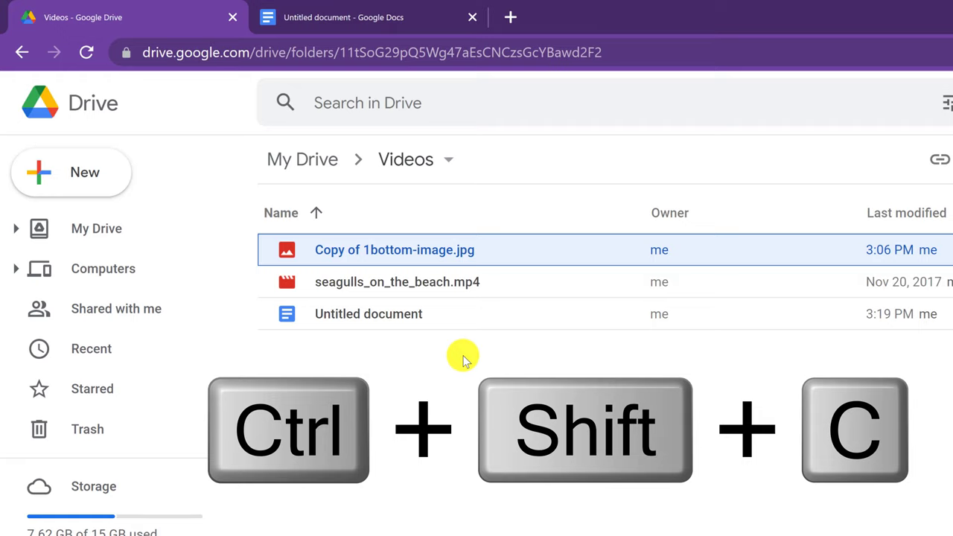
{"action": "left_click", "coordinate": [365, 18]}
{"action": "key", "text": "Return"}
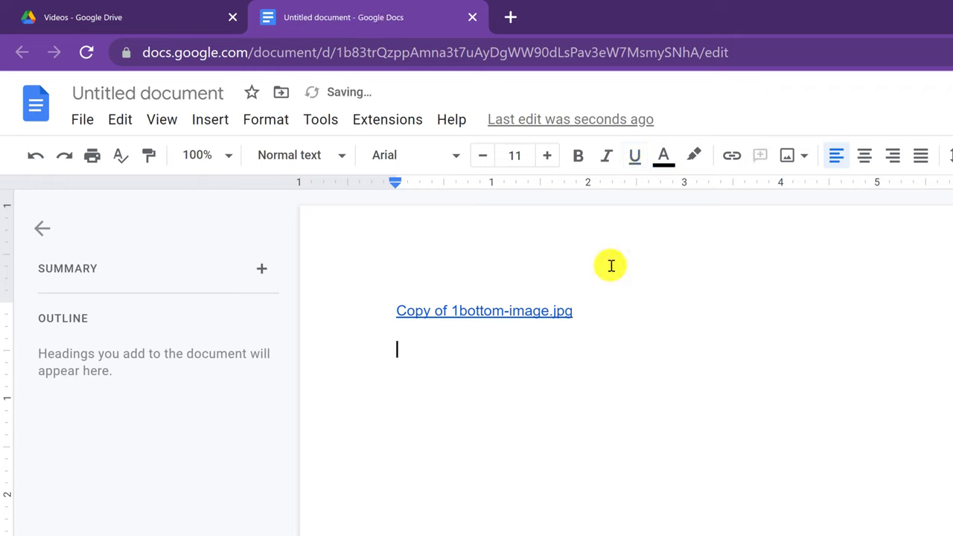
{"action": "key", "text": "ctrl+v"}
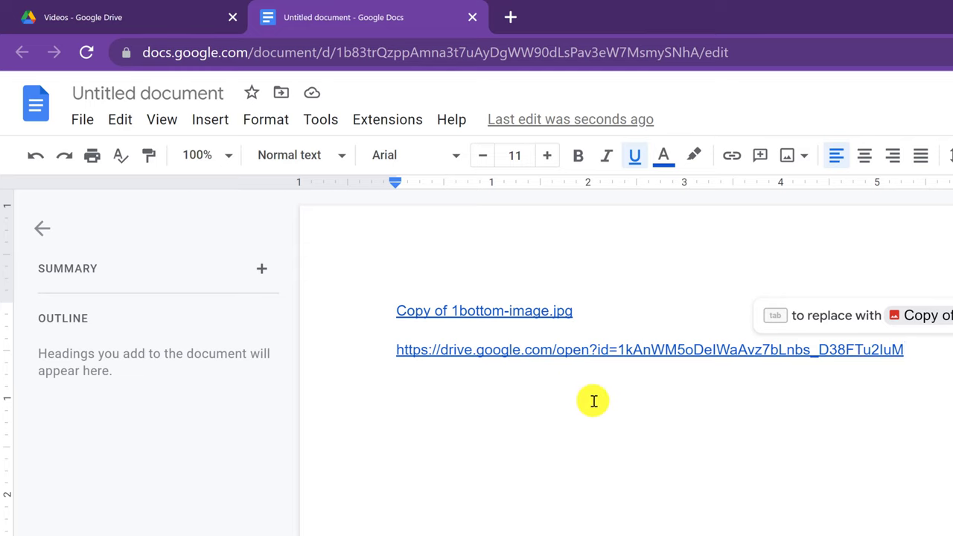
Copy the Videos folder in My Drive and paste it as a titled link on a new line of the document
{"action": "left_click", "coordinate": [142, 20]}
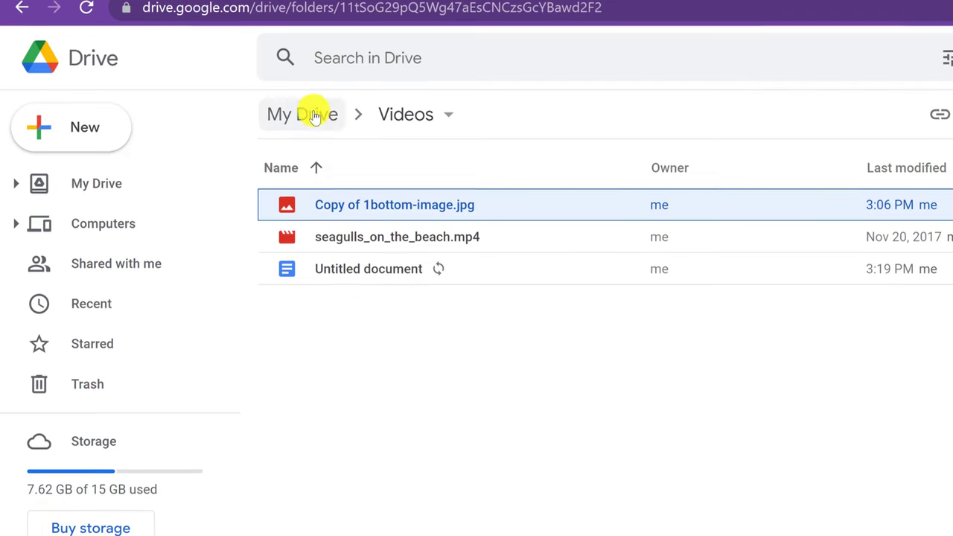
{"action": "left_click", "coordinate": [312, 160]}
{"action": "key", "text": "ctrl+c"}
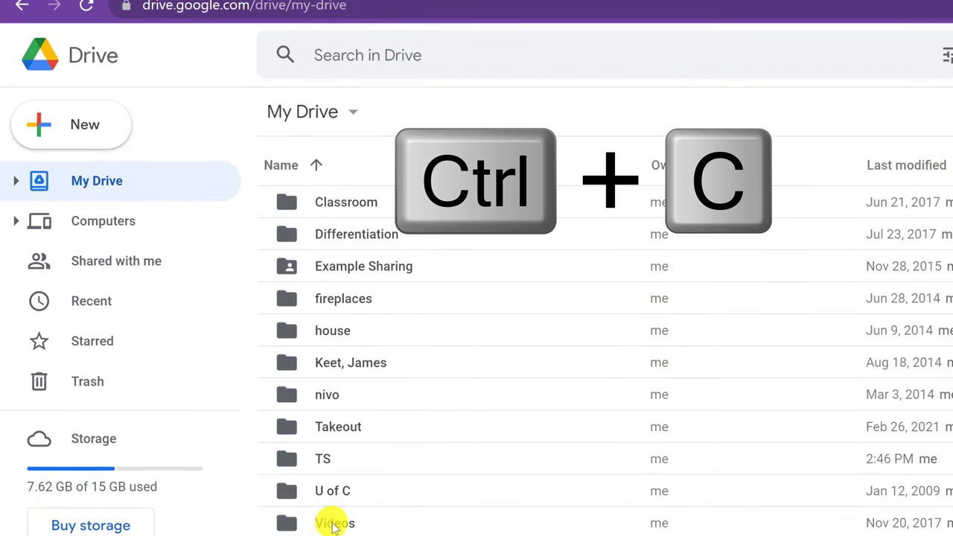
{"action": "left_click", "coordinate": [335, 523]}
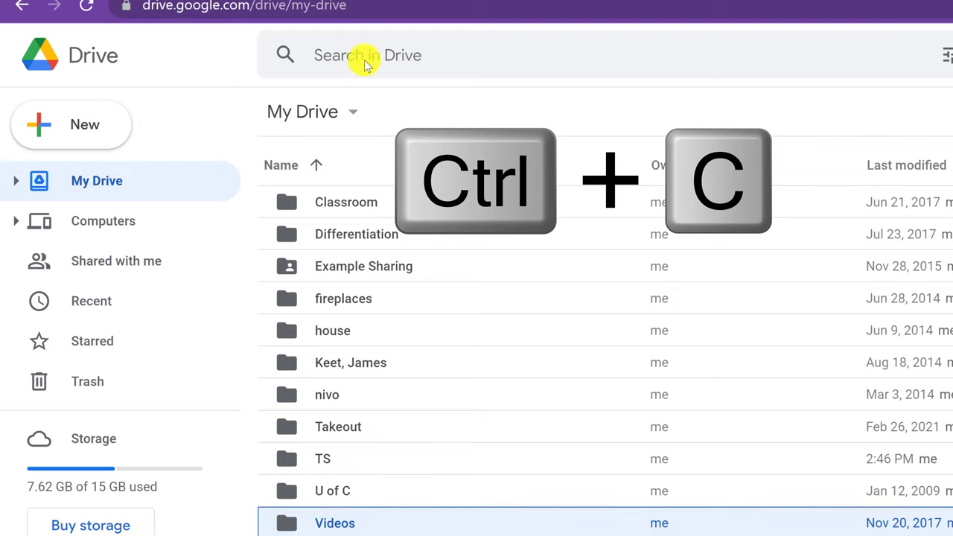
{"action": "left_click", "coordinate": [362, 4]}
{"action": "key", "text": "ctrl+v"}
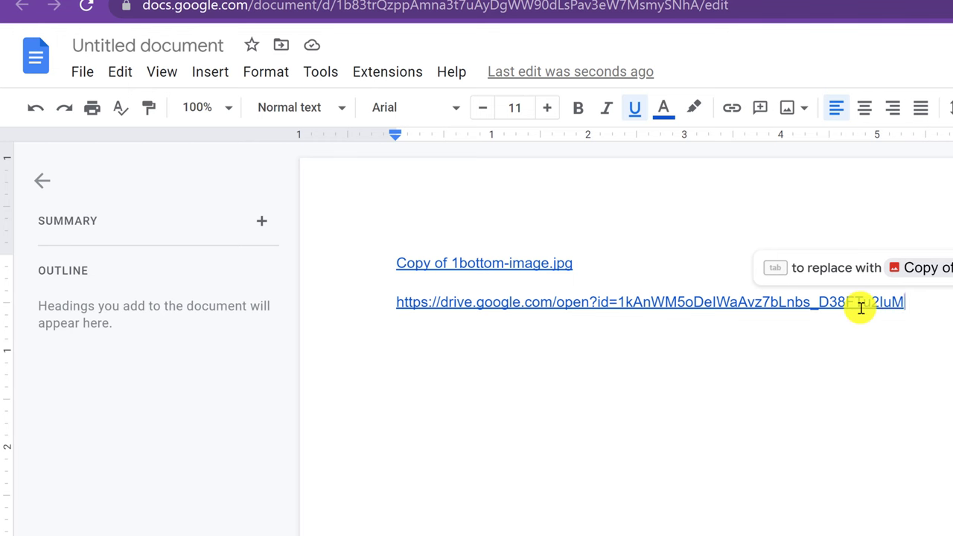
{"action": "key", "text": "Return"}
{"action": "key", "text": "ctrl+v"}
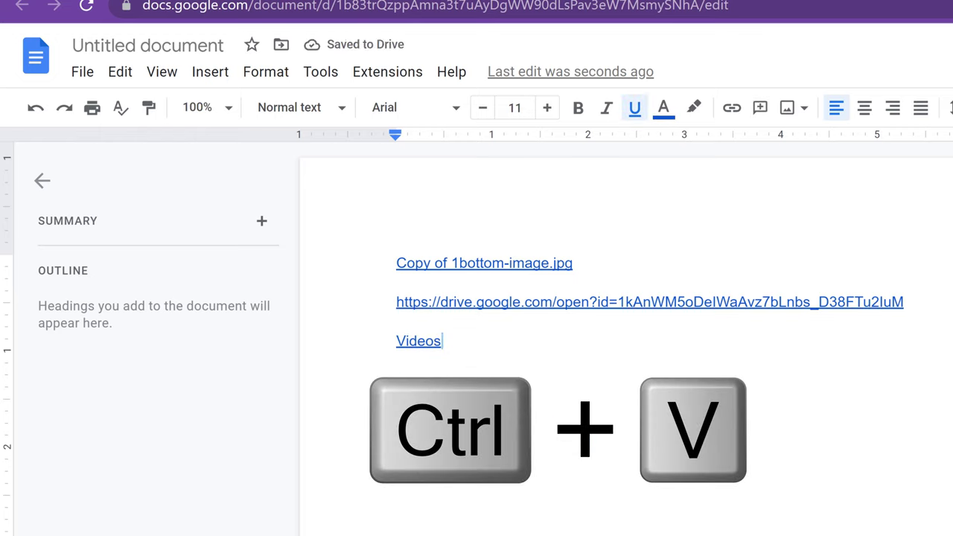
{"action": "key", "text": "shift+Right"}
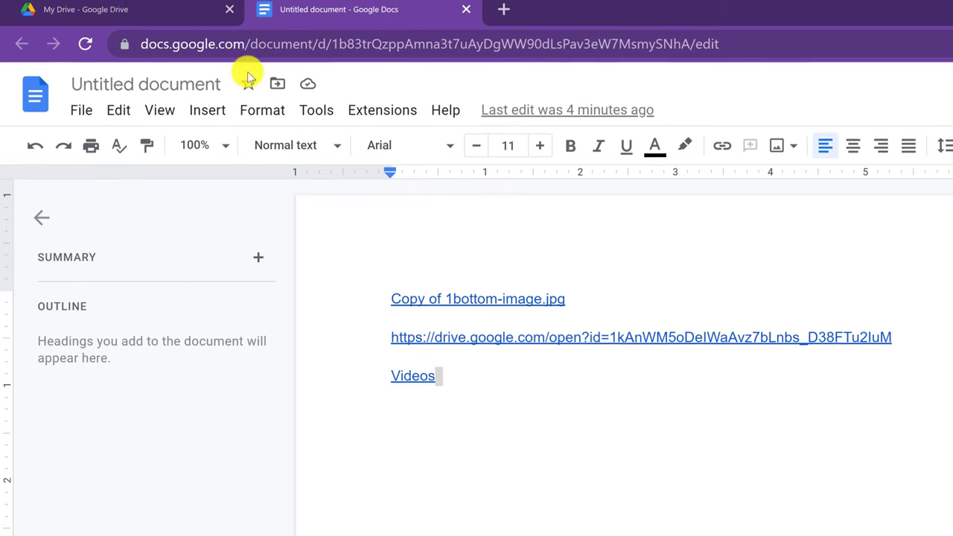
Copy all files in Drive's Videos folder and paste their titled links on a new line below the Videos link in the document
{"action": "left_click", "coordinate": [108, 24]}
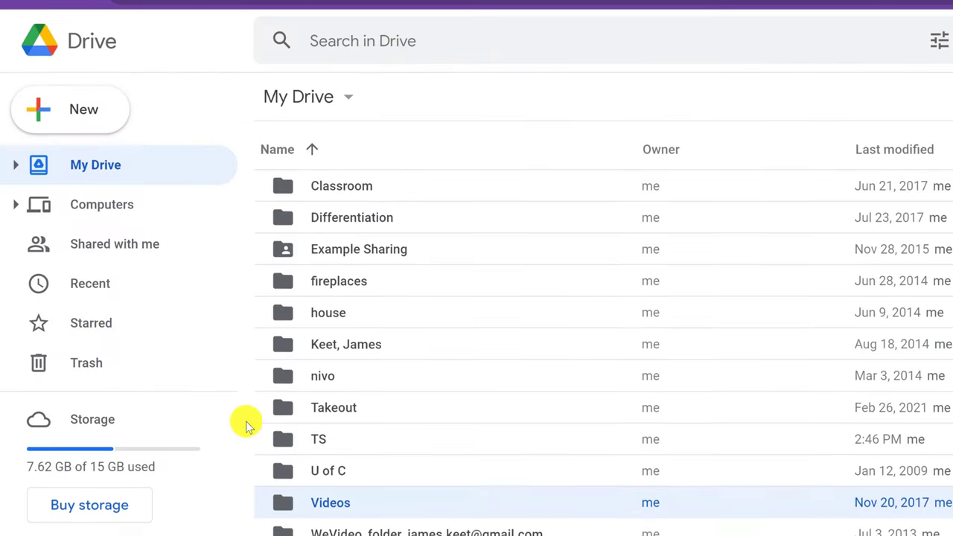
{"action": "double_click", "coordinate": [320, 495]}
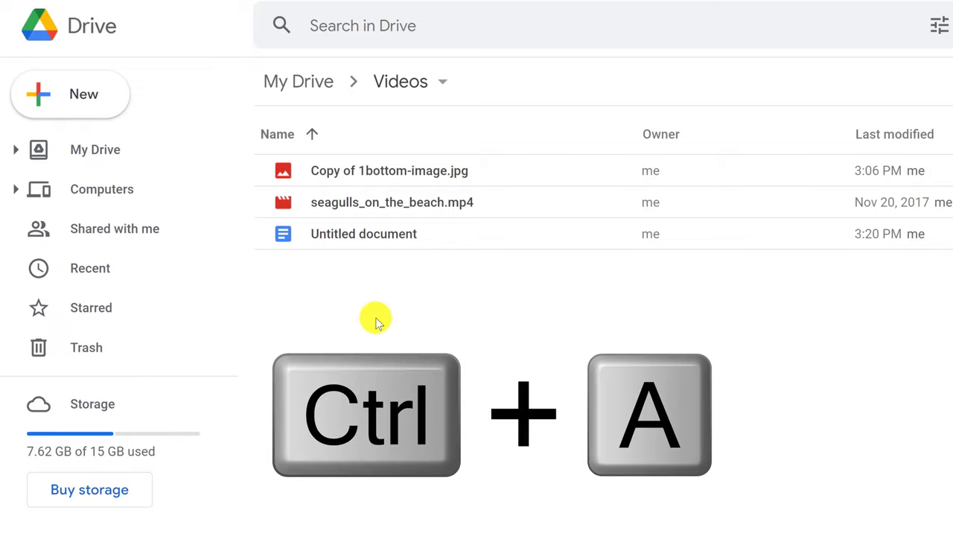
{"action": "key", "text": "ctrl+a"}
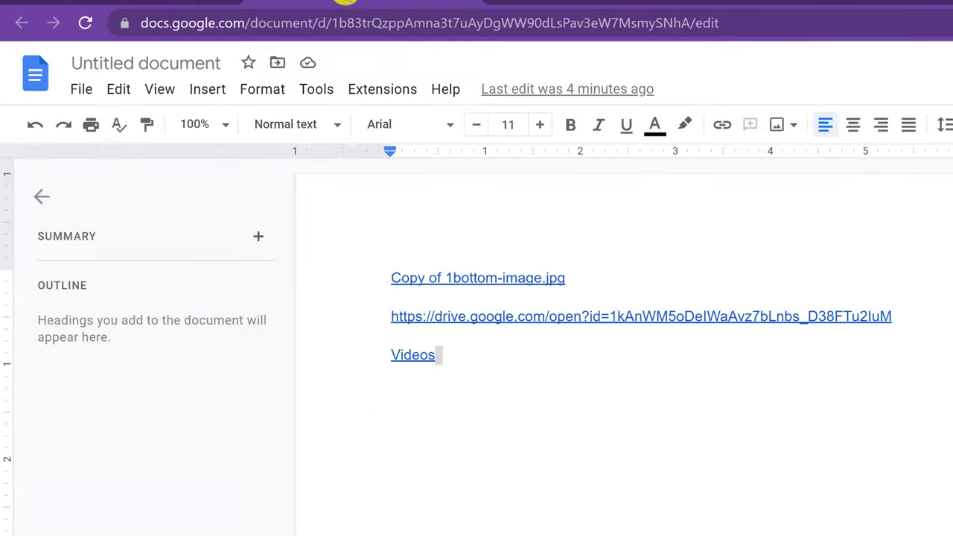
{"action": "key", "text": "Return"}
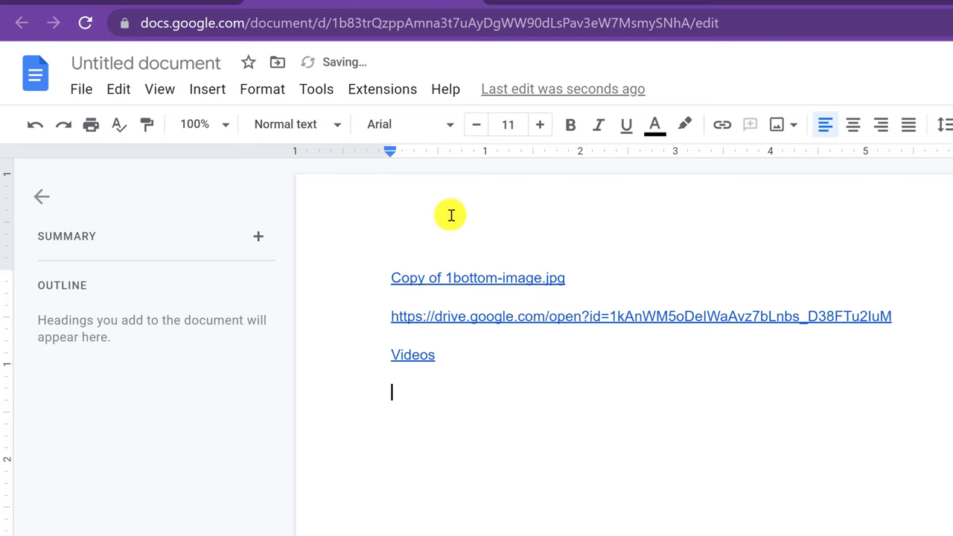
{"action": "key", "text": "ctrl+v"}
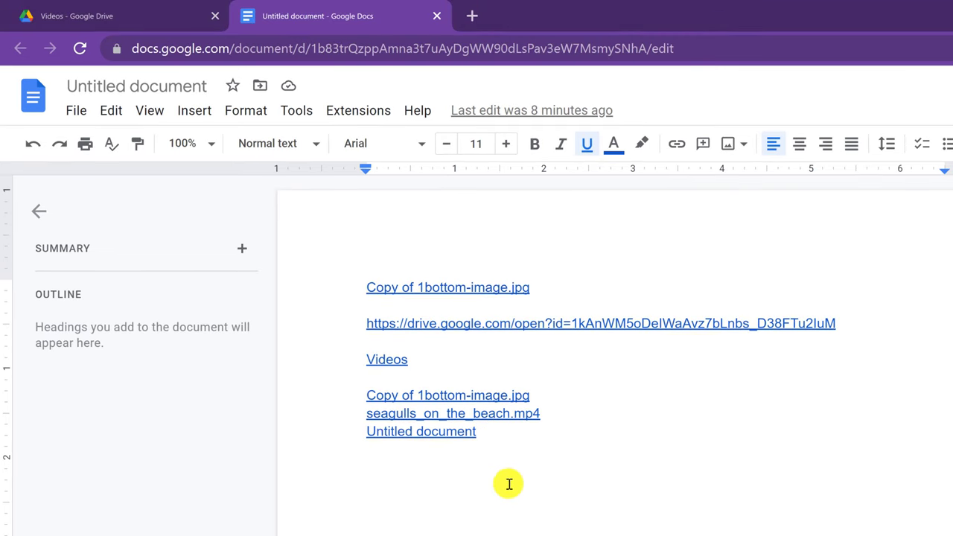
Return to My Drive and create a new folder named 0Demo there
{"action": "left_click", "coordinate": [128, 20]}
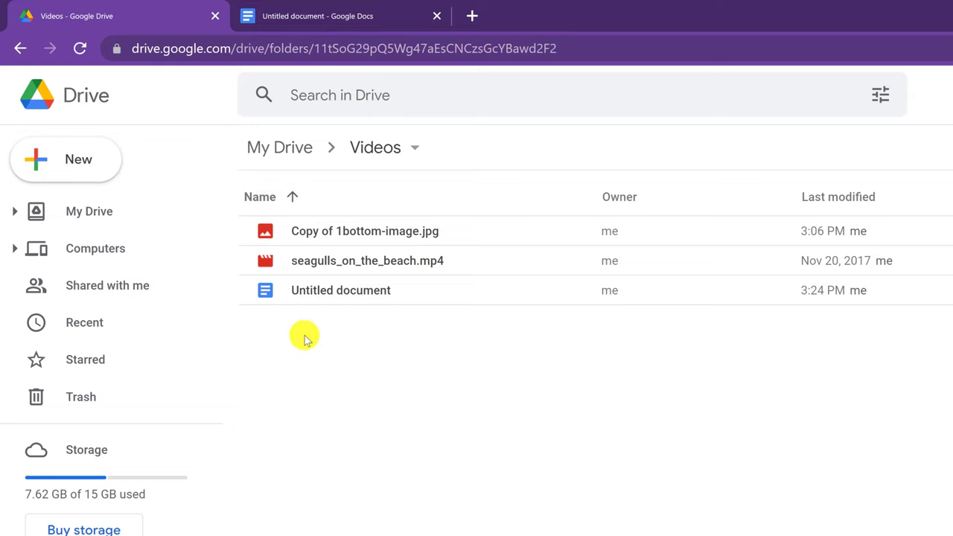
{"action": "left_click", "coordinate": [94, 214]}
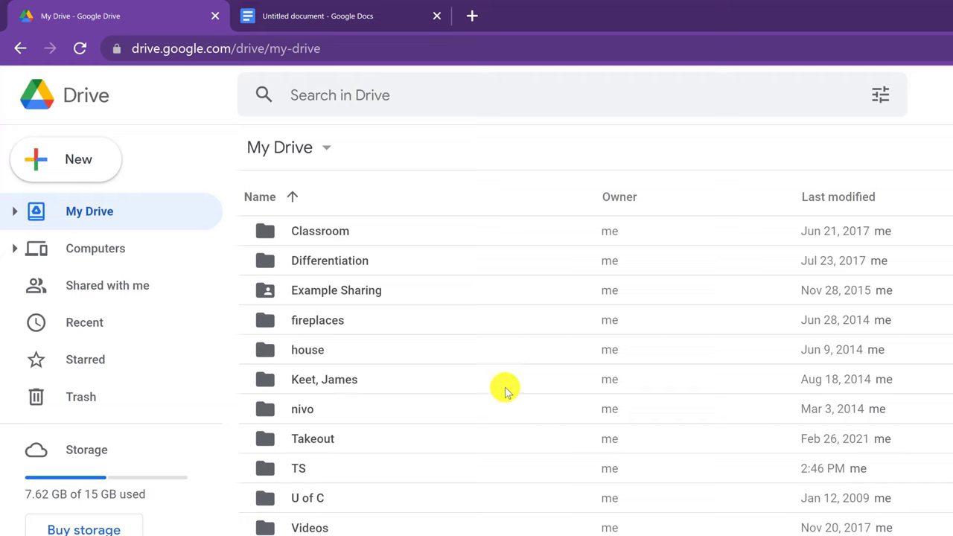
{"action": "key", "text": "shift+f"}
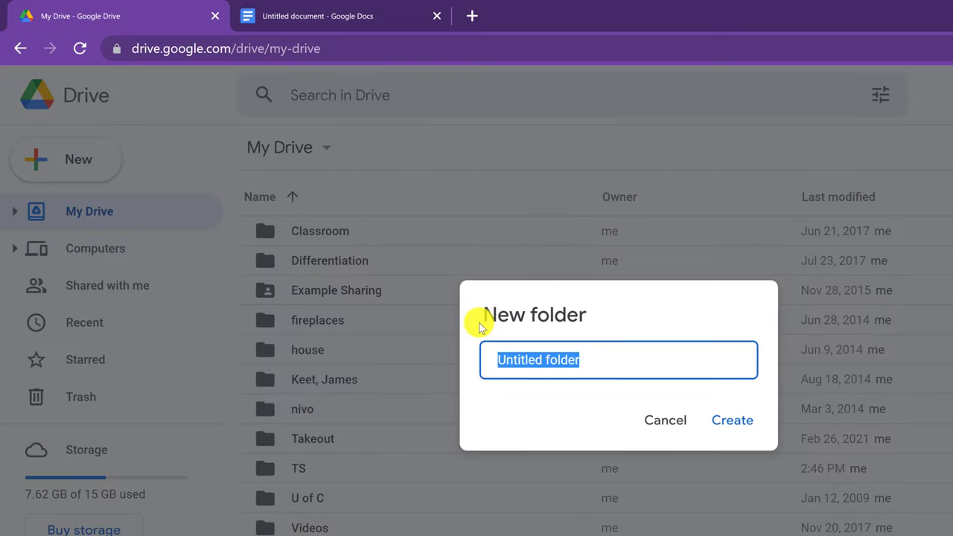
{"action": "type", "text": "0"}
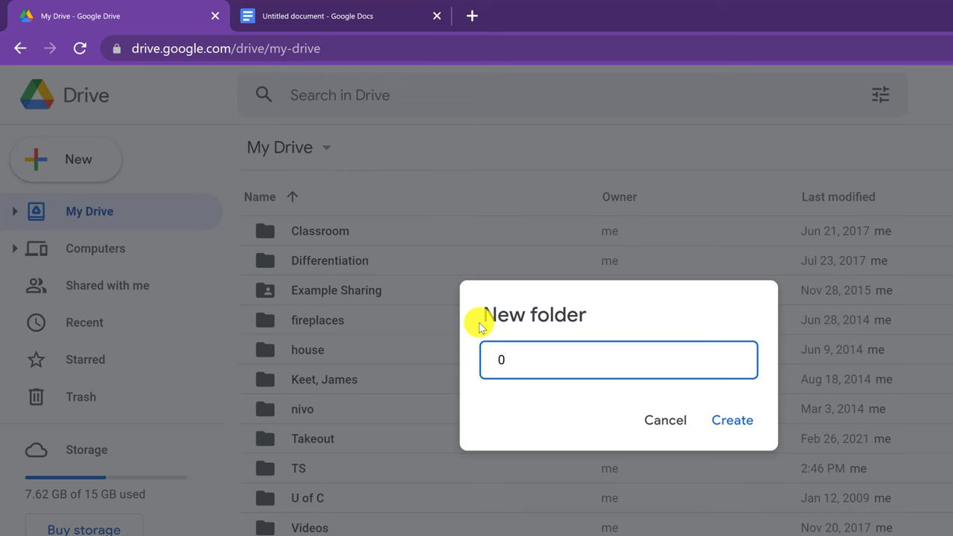
{"action": "type", "text": "Demo"}
{"action": "left_click", "coordinate": [751, 421]}
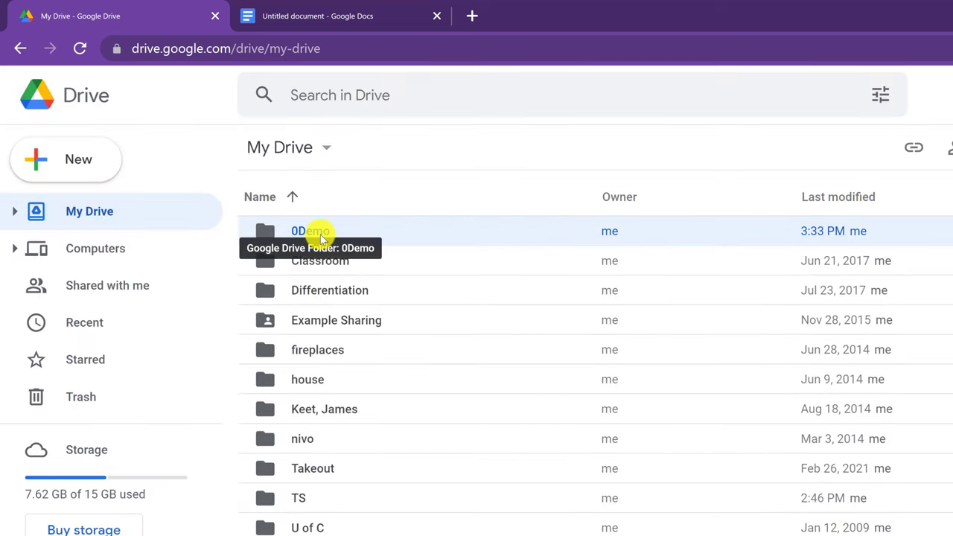
Open the new 0Demo folder and try to paste the copied files into it
{"action": "double_click", "coordinate": [322, 237]}
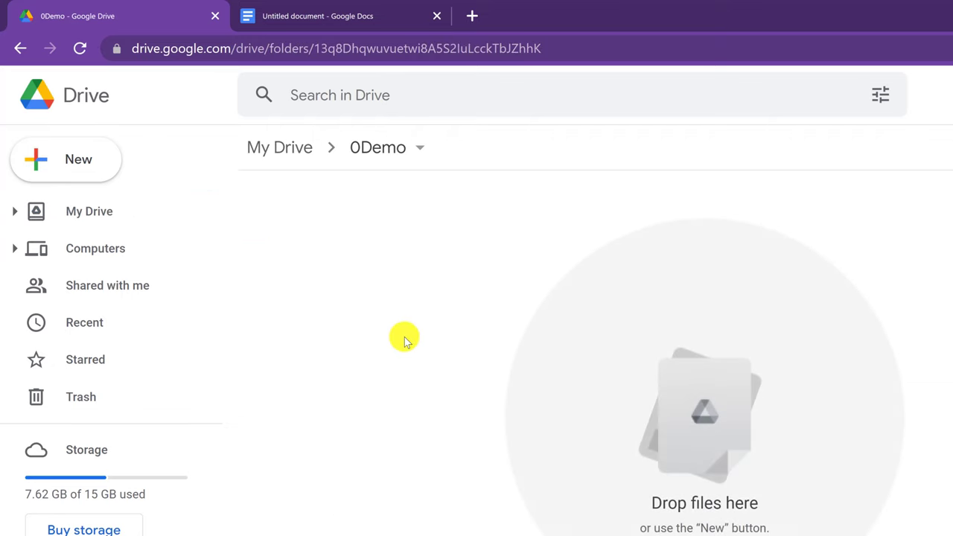
{"action": "key", "text": "ctrl+v"}
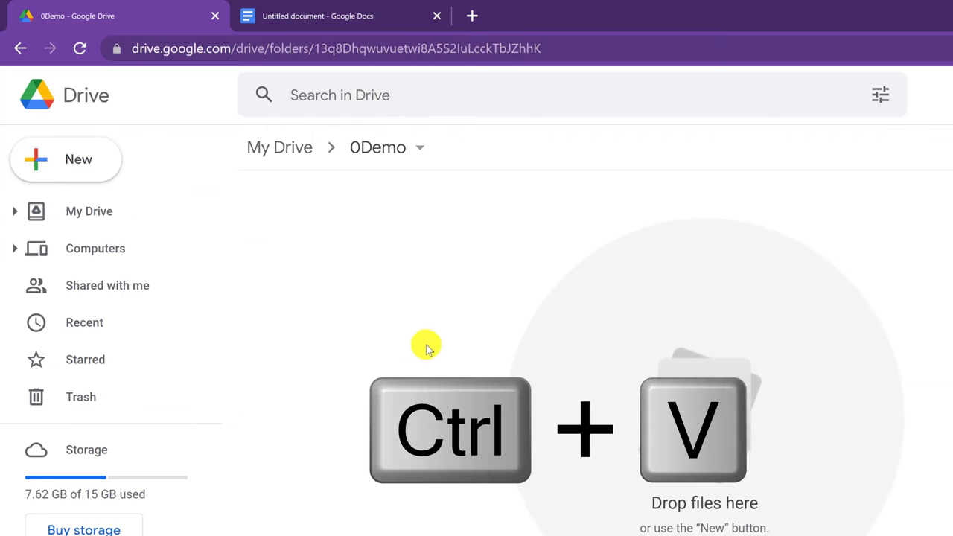
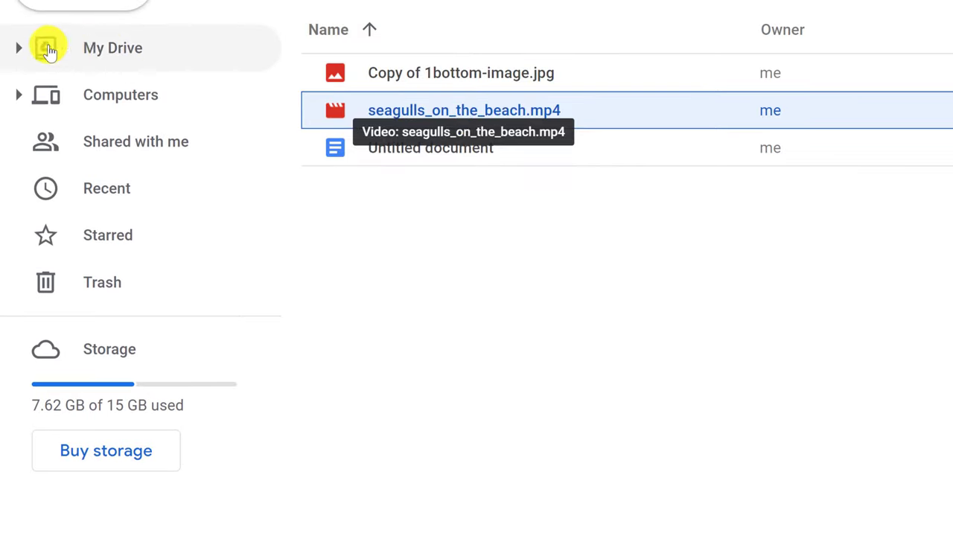
Open the 0Demo folder in My Drive and paste the cut video seagulls_on_the_beach.mp4 into it
{"action": "left_click", "coordinate": [125, 32]}
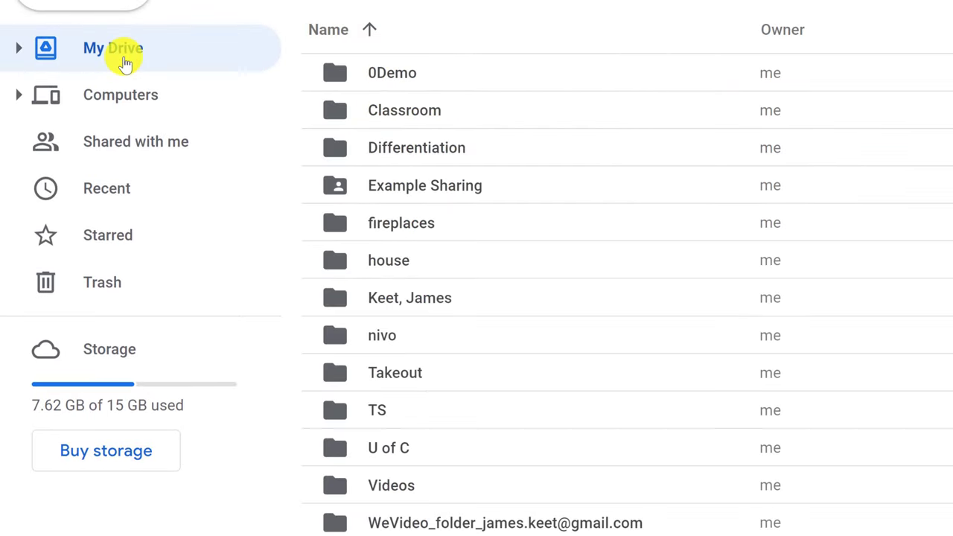
{"action": "left_click", "coordinate": [416, 78]}
{"action": "double_click", "coordinate": [416, 78]}
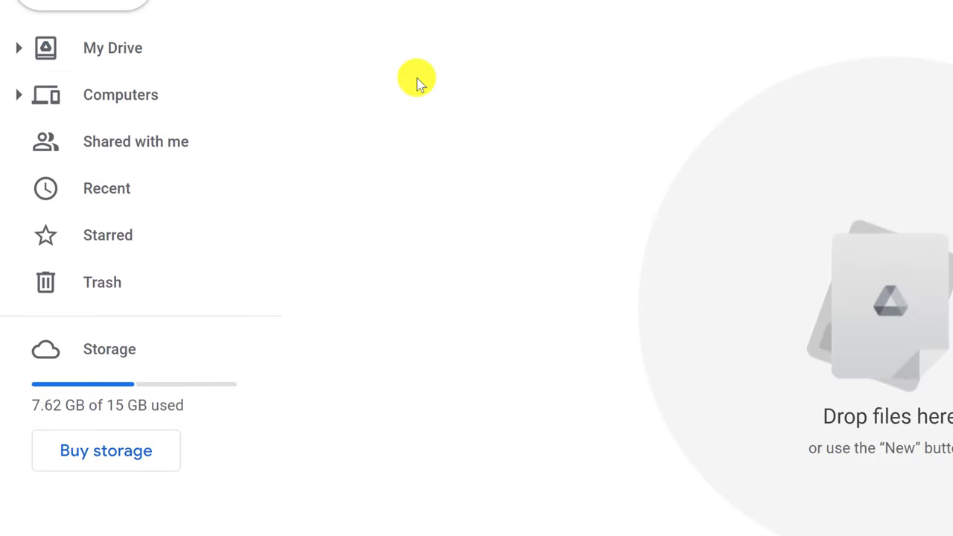
{"action": "key", "text": "ctrl+v"}
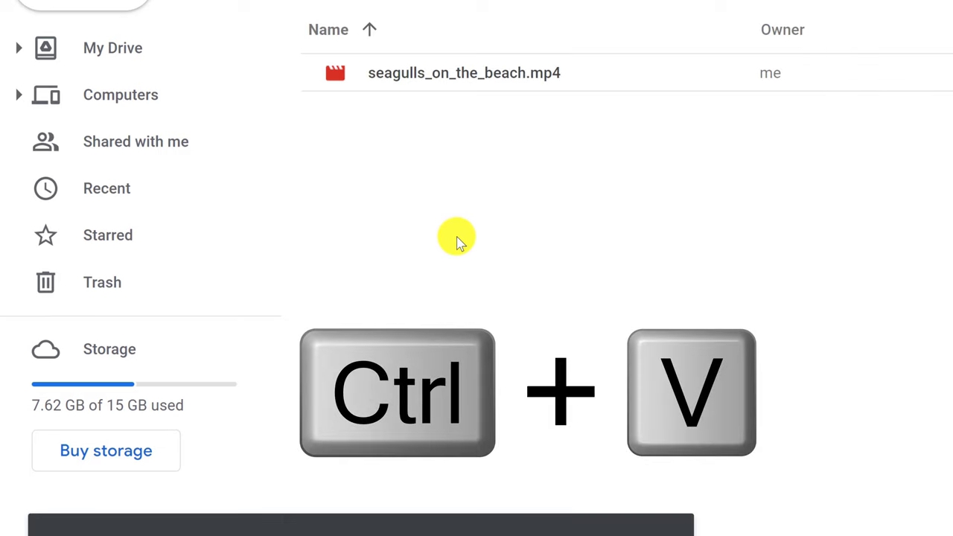
Open the Videos folder in My Drive to check which files remain after the move
{"action": "left_click", "coordinate": [136, 64]}
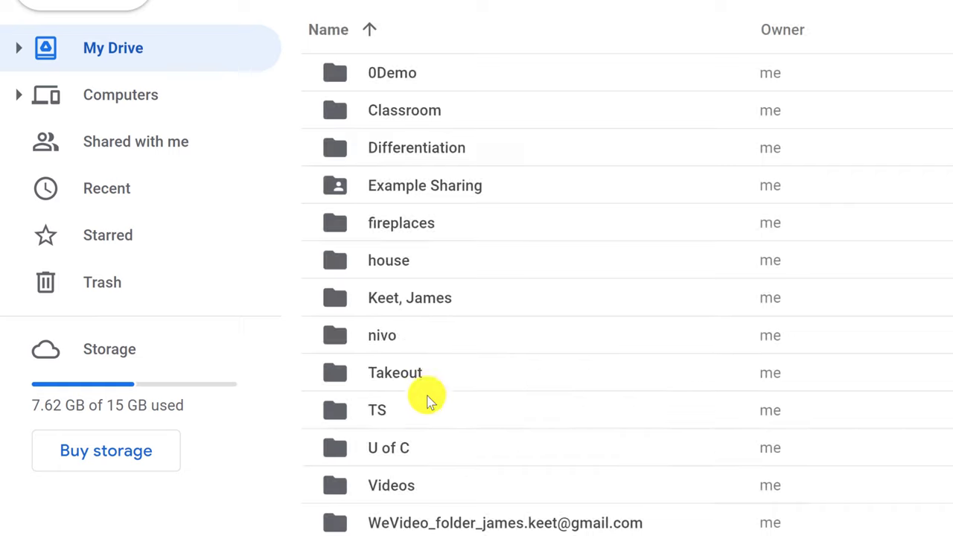
{"action": "left_click", "coordinate": [402, 491]}
{"action": "double_click", "coordinate": [402, 491]}
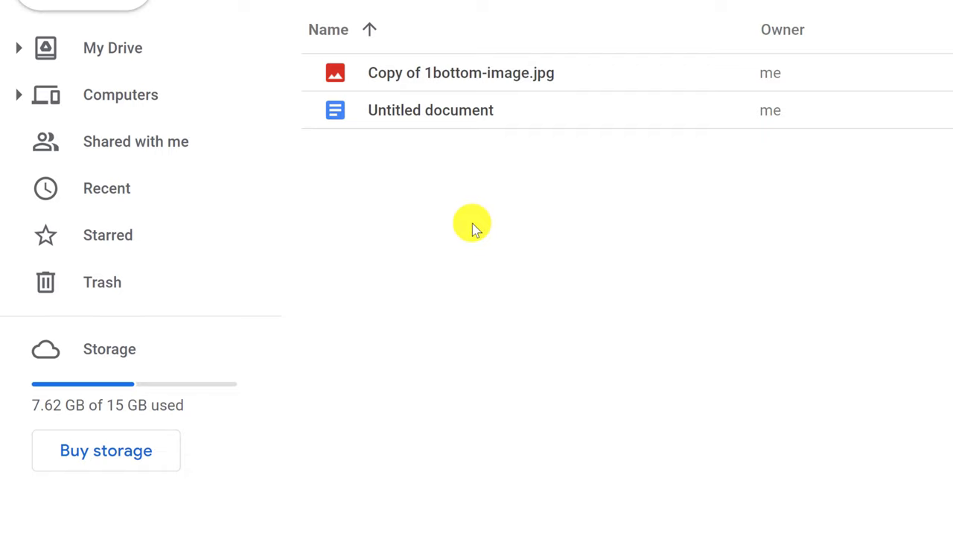
Preview the image 1bottom-image.jpg from My Drive and close the preview
{"action": "left_click", "coordinate": [117, 54]}
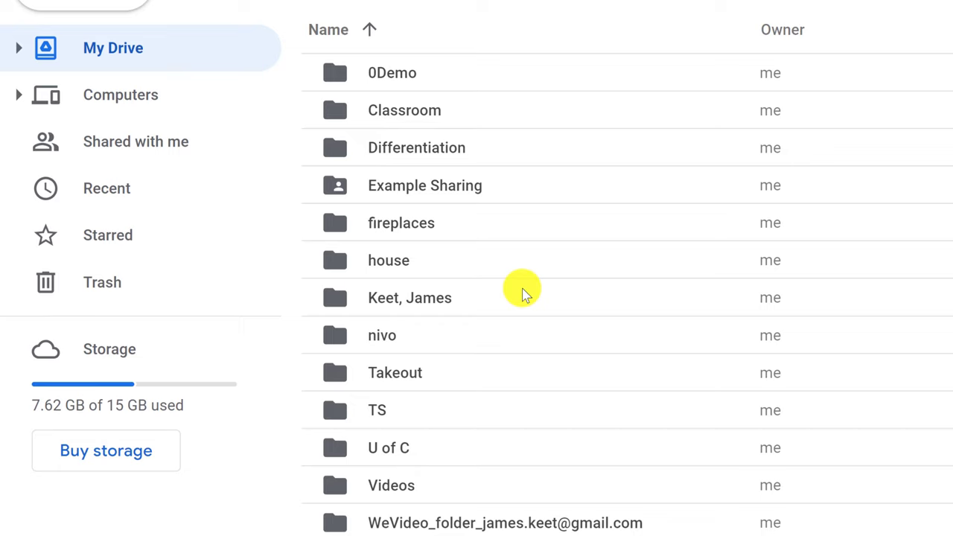
{"action": "scroll", "coordinate": [521, 291], "scroll_direction": "down", "scroll_amount": 2}
{"action": "left_click", "coordinate": [414, 444]}
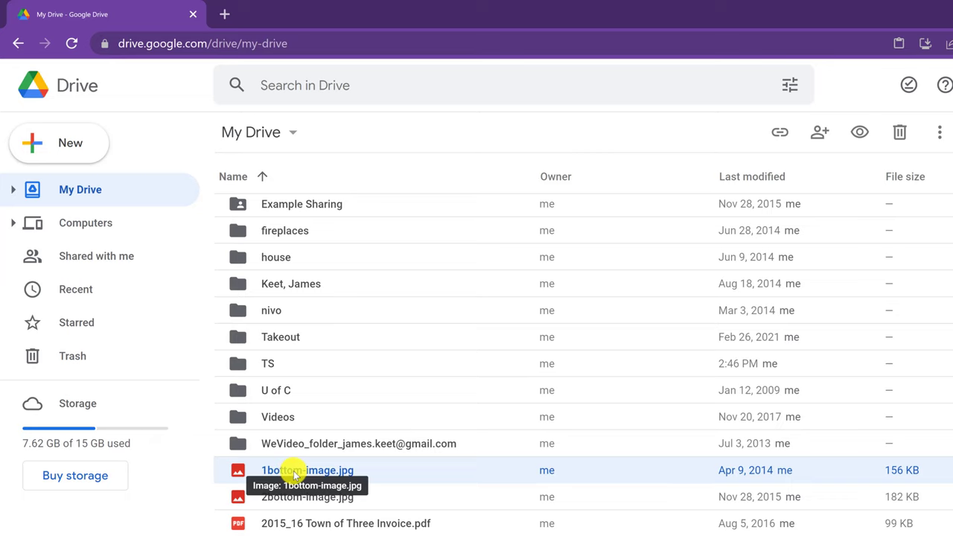
{"action": "double_click", "coordinate": [296, 472]}
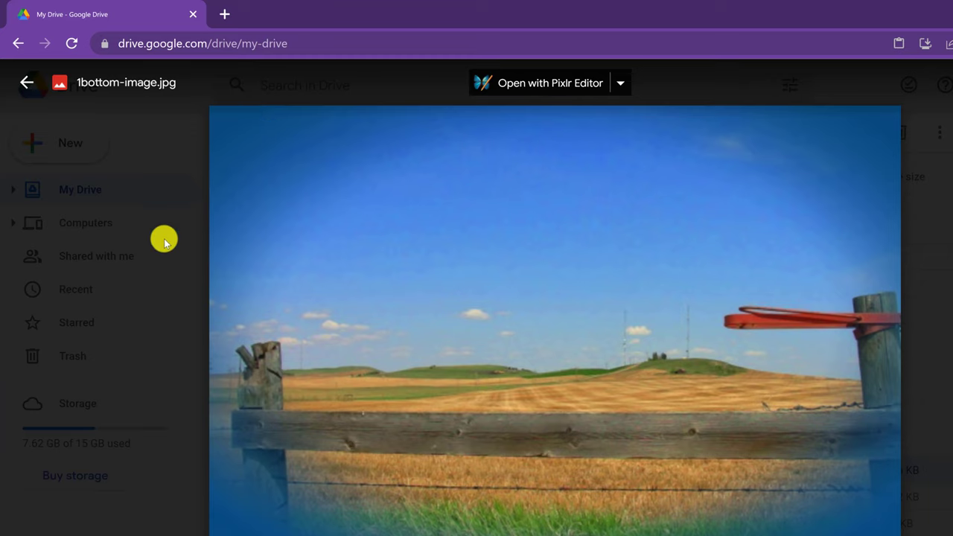
{"action": "left_click", "coordinate": [175, 337]}
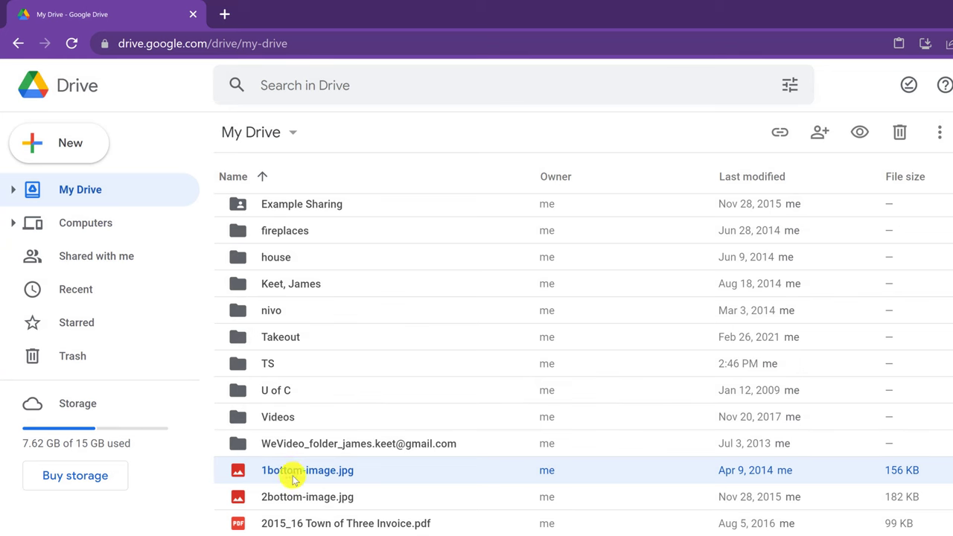
Open 1bottom-image.jpg in a new browser tab and switch to that tab
{"action": "key", "text": "ctrl+Return"}
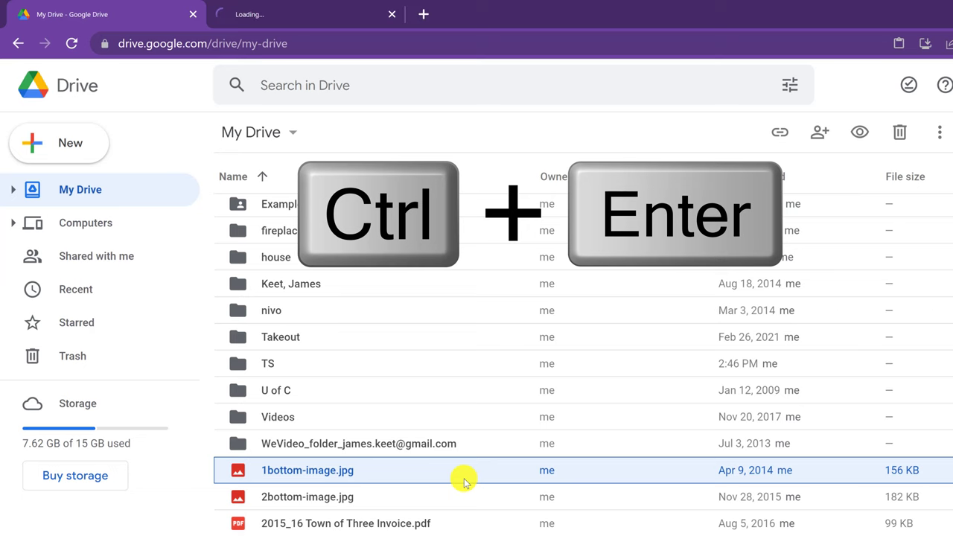
{"action": "left_click", "coordinate": [320, 21]}
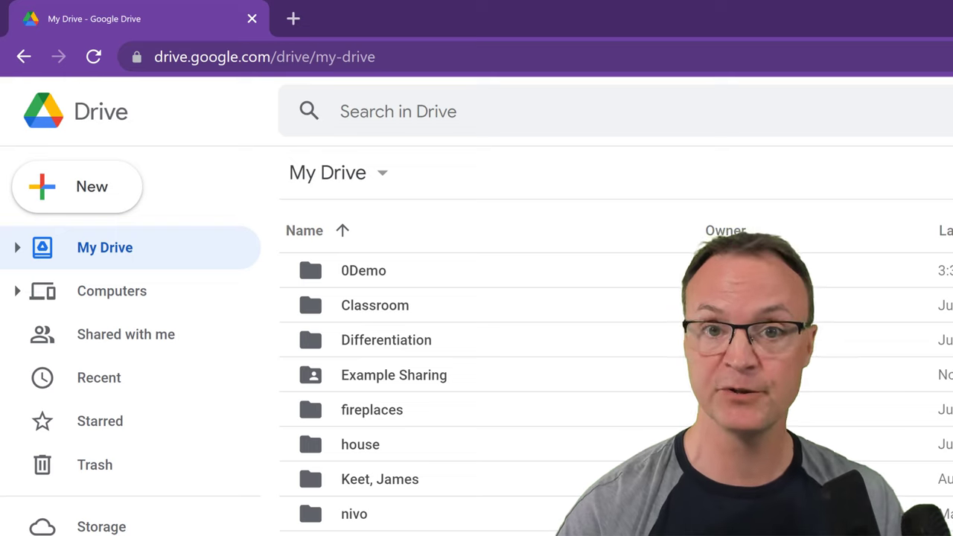
Look over the options for adding new items to My Drive, and open the file upload dialog and cancel it
{"action": "left_click", "coordinate": [105, 189]}
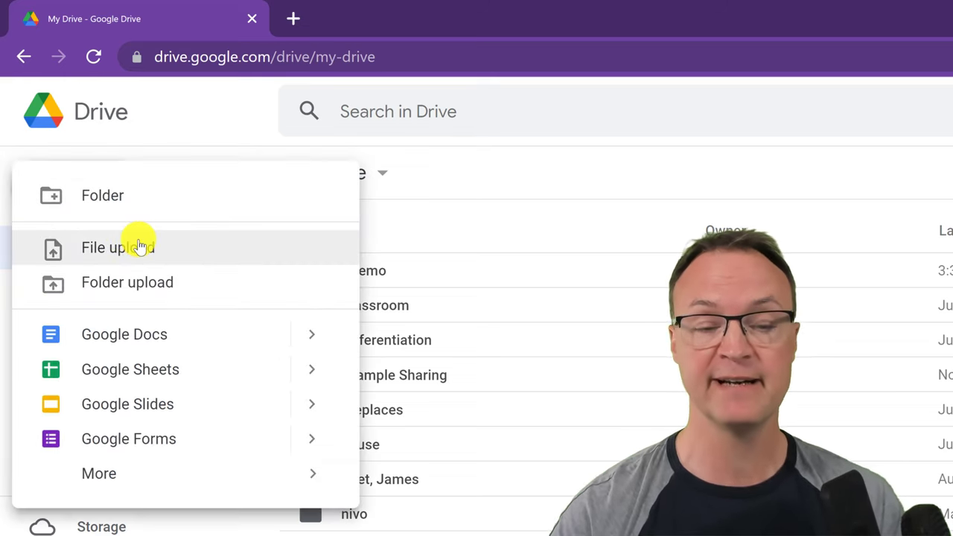
{"action": "left_click", "coordinate": [504, 221]}
{"action": "left_click", "coordinate": [504, 221]}
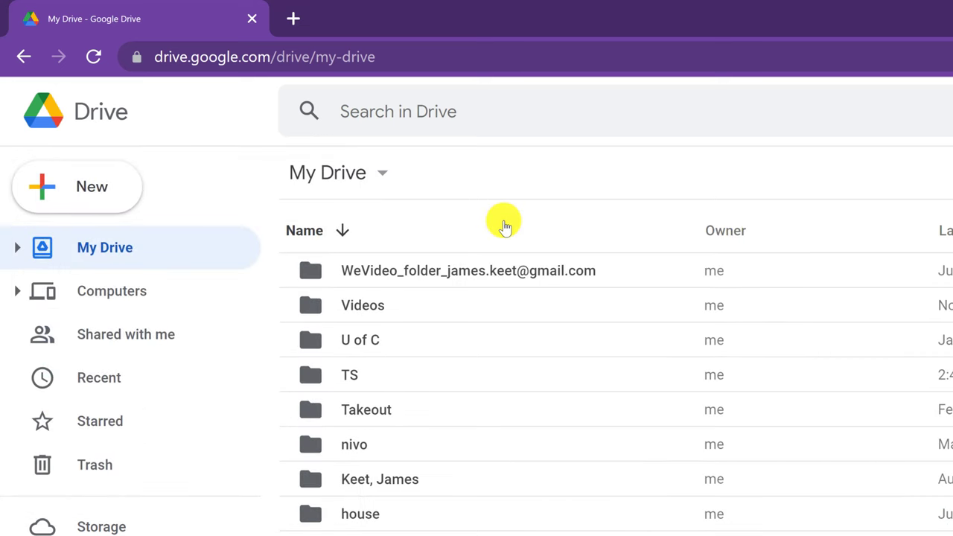
{"action": "key", "text": "shift+u"}
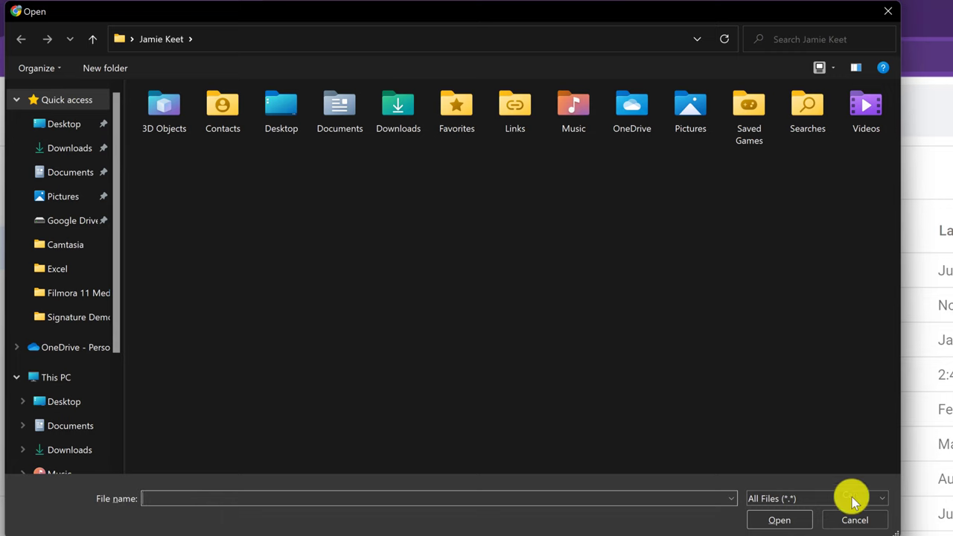
{"action": "left_click", "coordinate": [853, 523]}
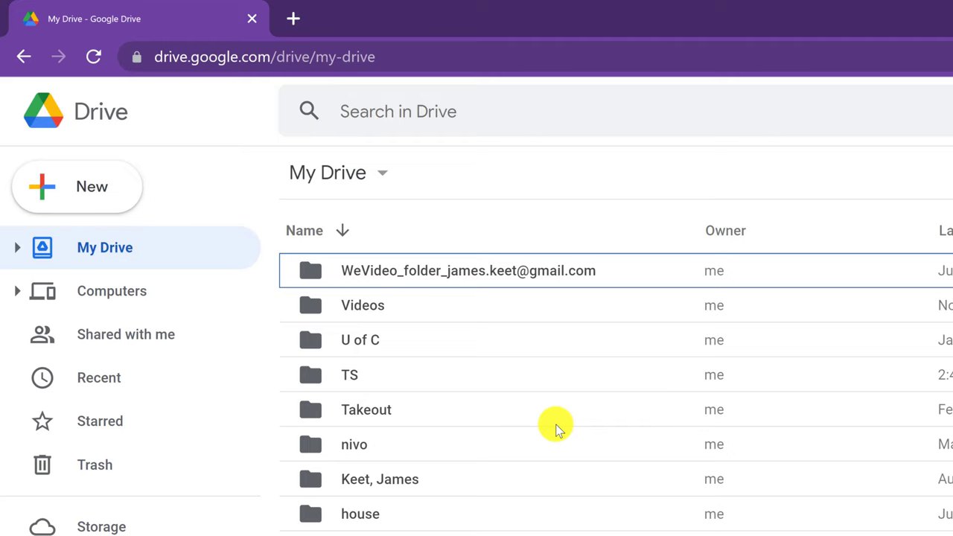
Create a new blank Google Sheets spreadsheet and a new blank Google Slides presentation from My Drive
{"action": "key", "text": "shift+s"}
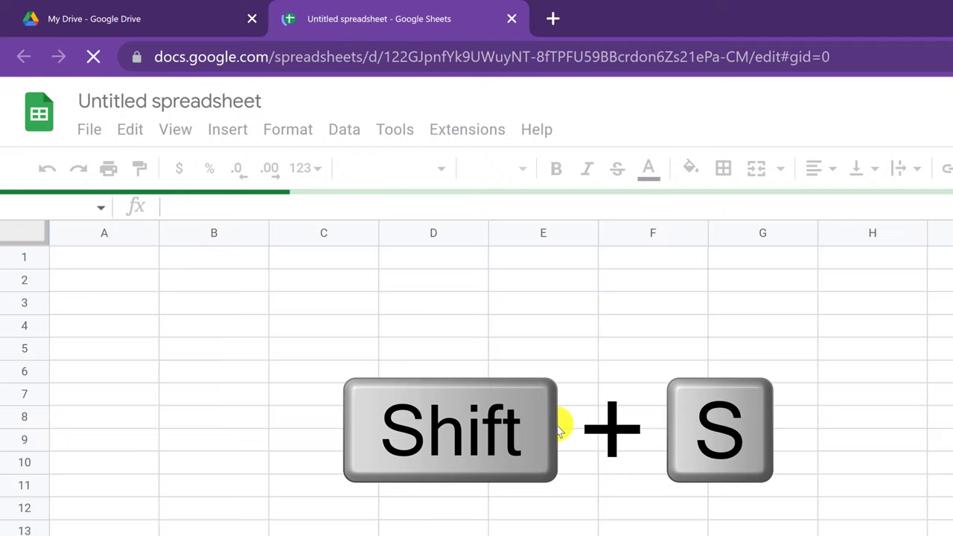
{"action": "left_click", "coordinate": [127, 17]}
{"action": "key", "text": "shift+p"}
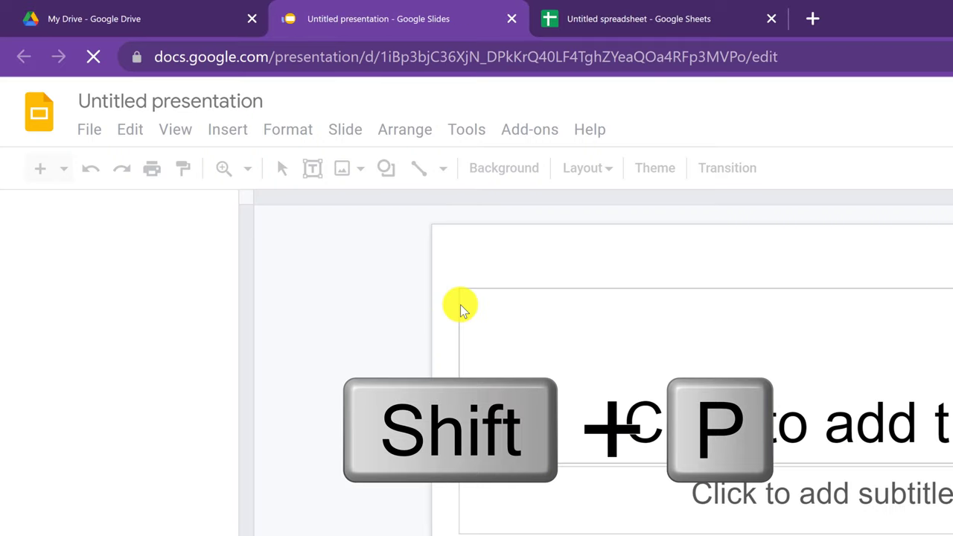
Create a new blank Google Forms form and a new drawing from My Drive
{"action": "left_click", "coordinate": [183, 30]}
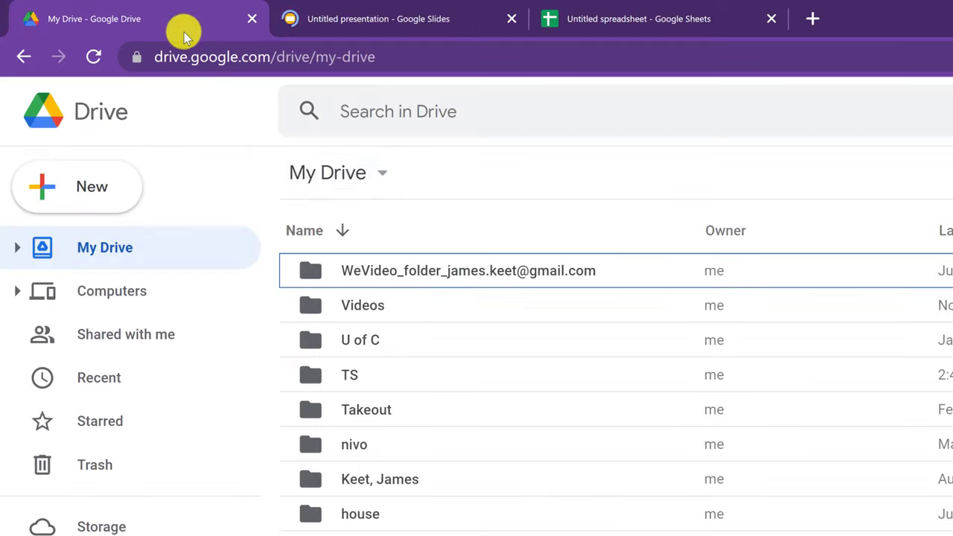
{"action": "key", "text": "shift+o"}
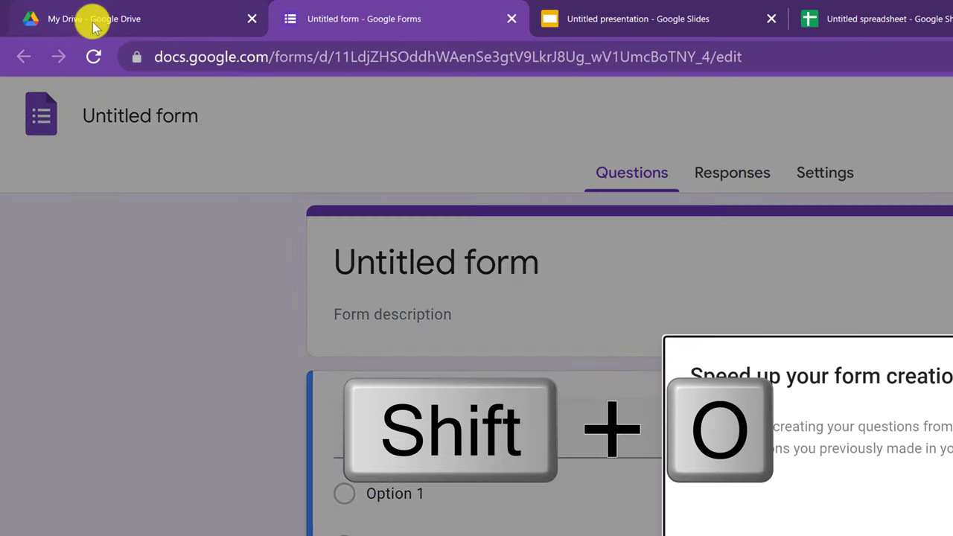
{"action": "left_click", "coordinate": [89, 21]}
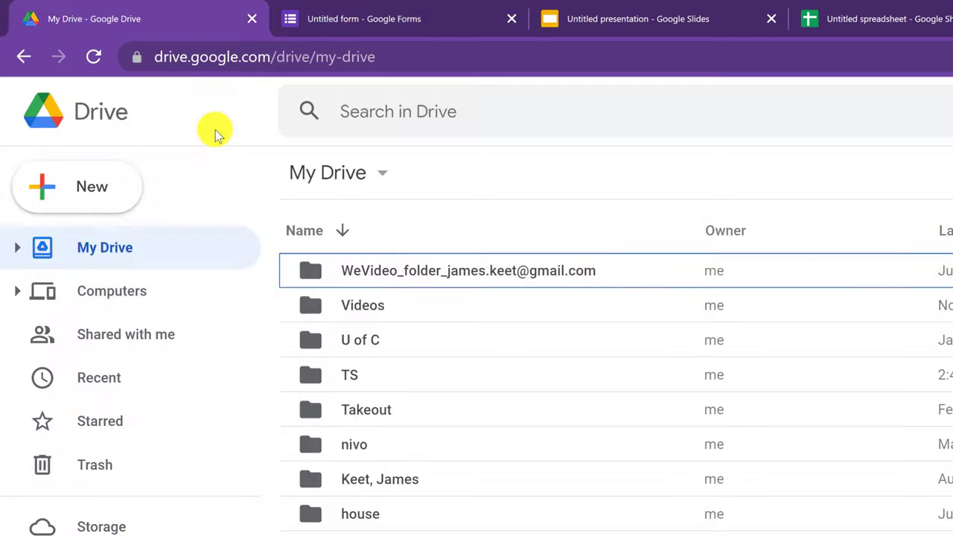
{"action": "key", "text": "shift+d"}
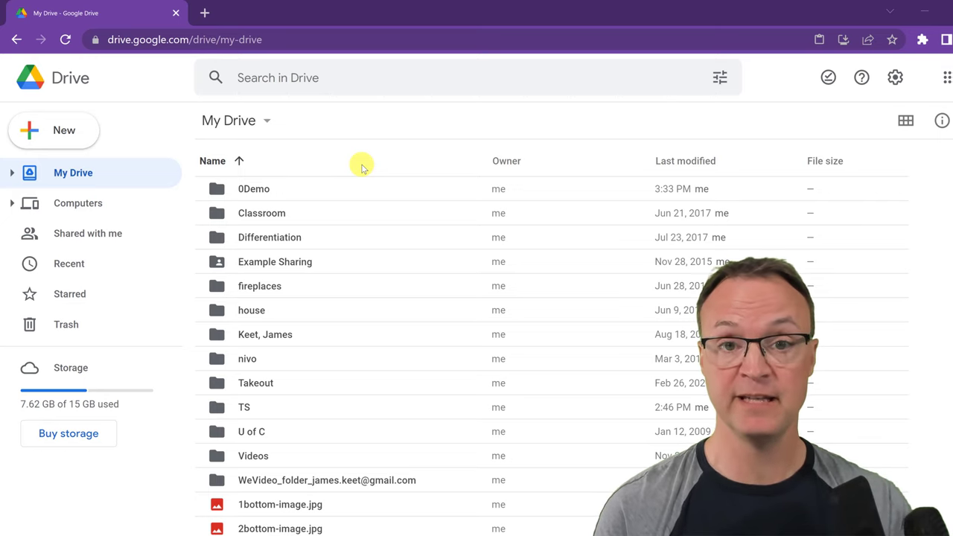
Switch My Drive to grid view to browse the folders and file thumbnails, and return it to list view
{"action": "left_click", "coordinate": [400, 182]}
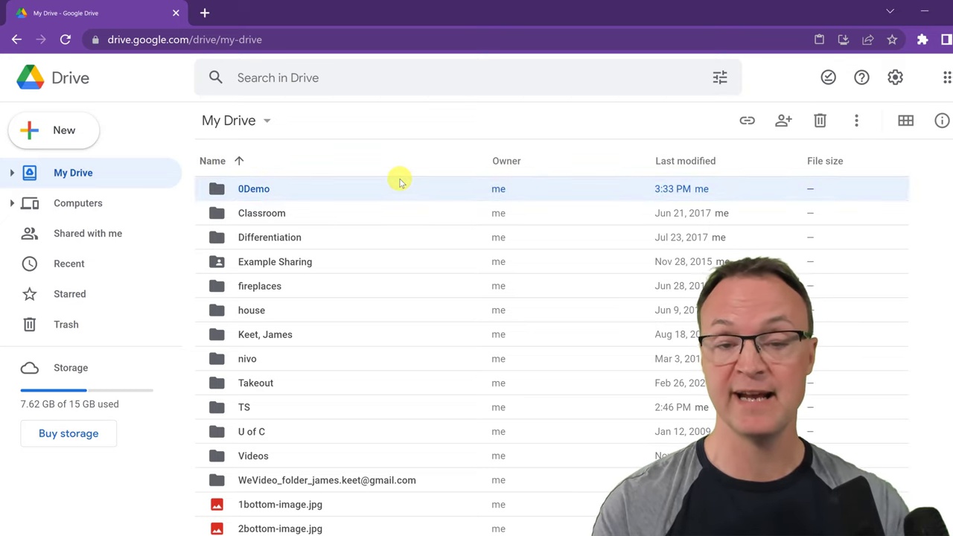
{"action": "scroll", "coordinate": [340, 315], "scroll_direction": "down", "scroll_amount": 2}
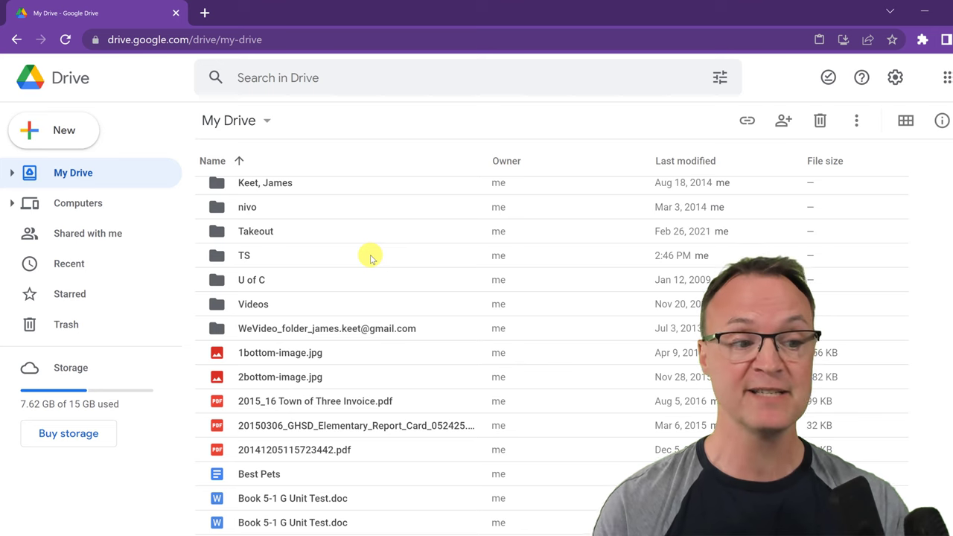
{"action": "key", "text": "v"}
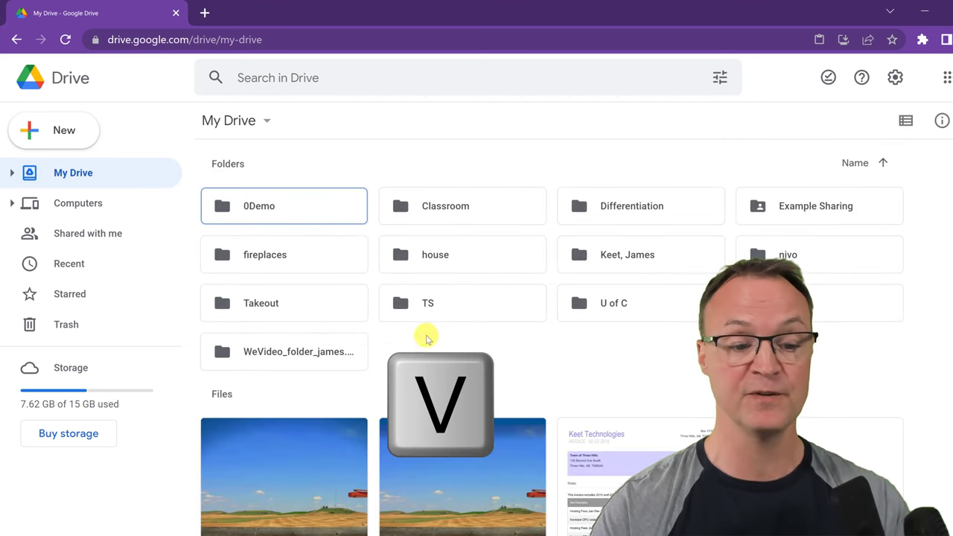
{"action": "scroll", "coordinate": [347, 348], "scroll_direction": "down", "scroll_amount": 2}
{"action": "scroll", "coordinate": [445, 388], "scroll_direction": "up", "scroll_amount": 2}
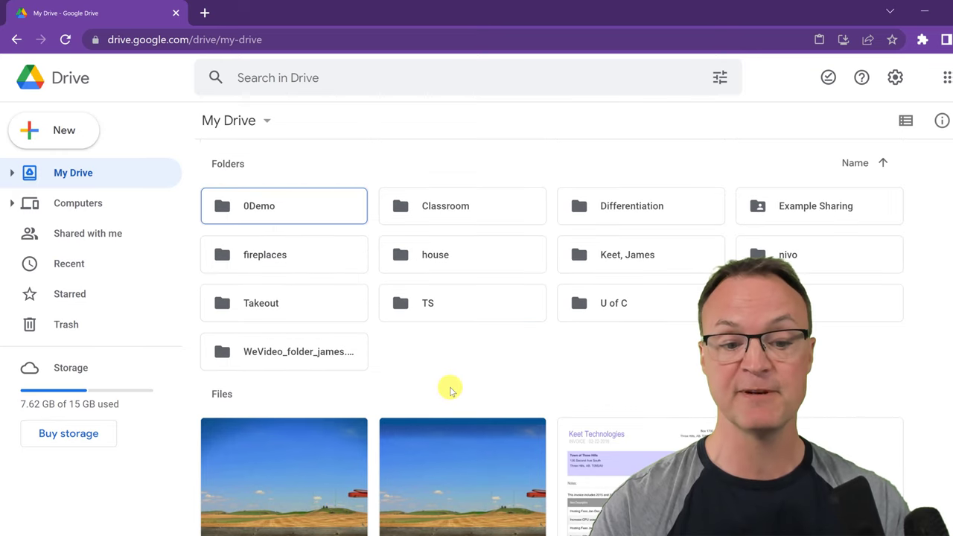
{"action": "scroll", "coordinate": [451, 392], "scroll_direction": "down", "scroll_amount": 1}
{"action": "key", "text": "v"}
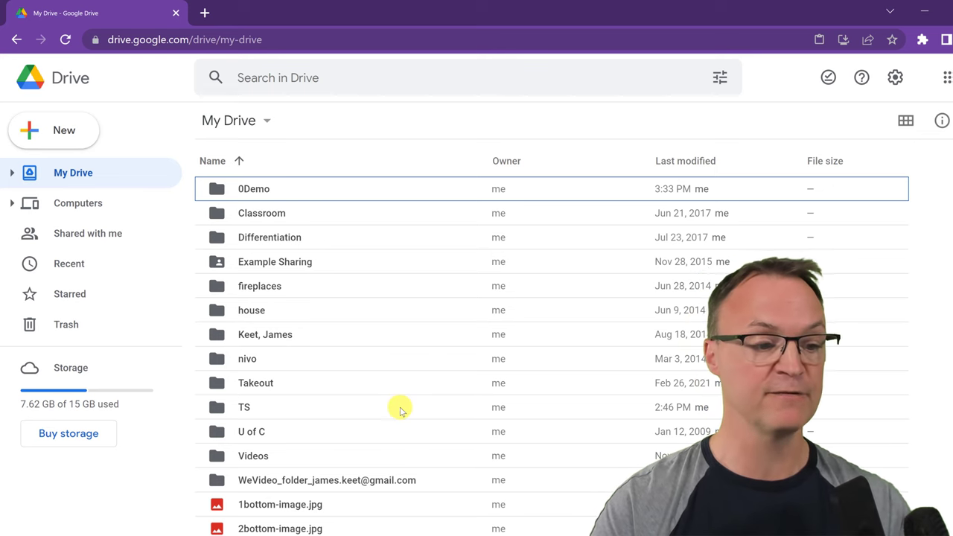
Show the details pane for 1bottom-image.jpg in My Drive and hide it again, twice in a row
{"action": "scroll", "coordinate": [397, 408], "scroll_direction": "down", "scroll_amount": 1}
{"action": "left_click", "coordinate": [284, 428]}
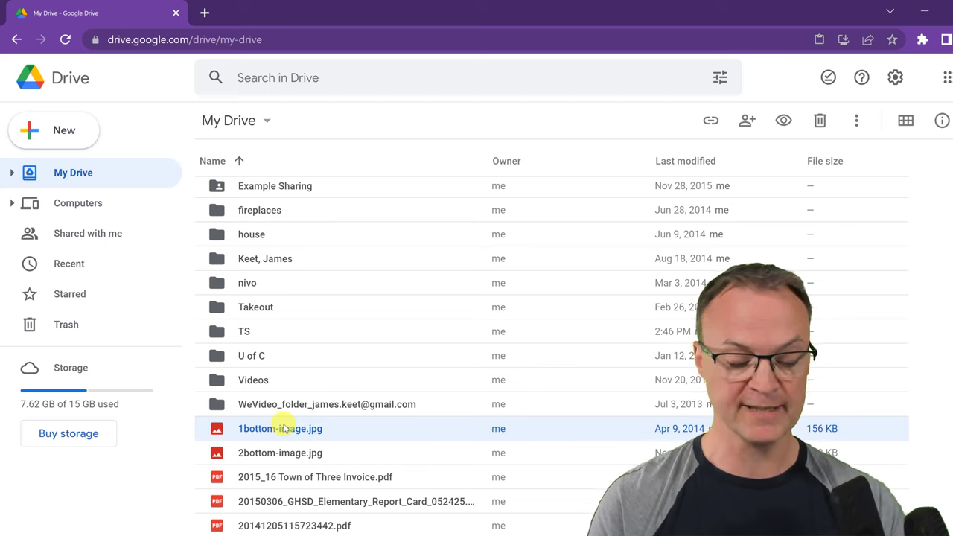
{"action": "key", "text": "d"}
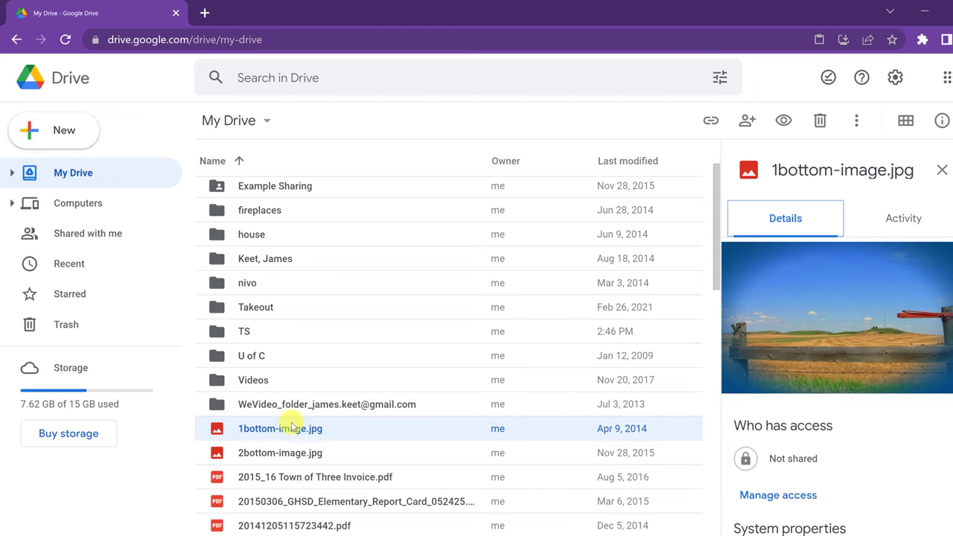
{"action": "key", "text": "d"}
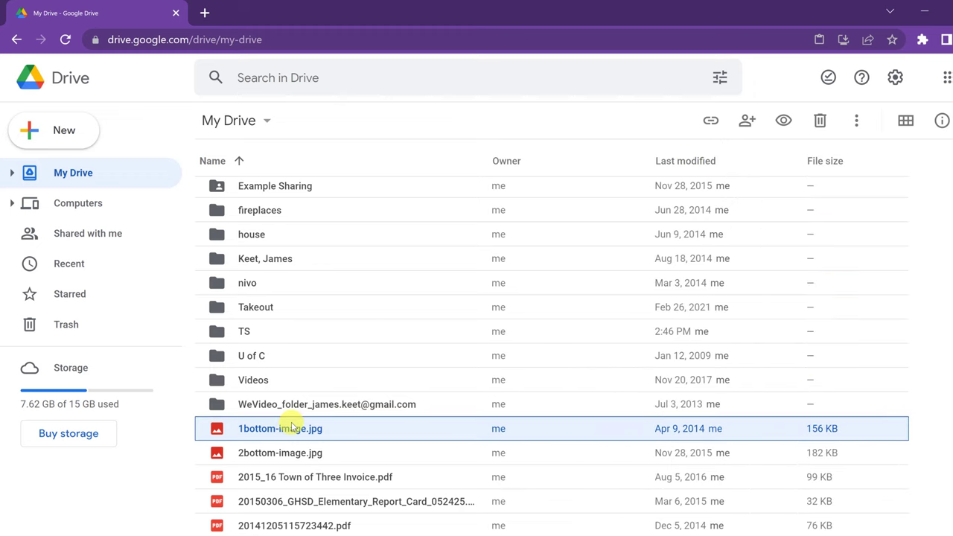
{"action": "key", "text": "d"}
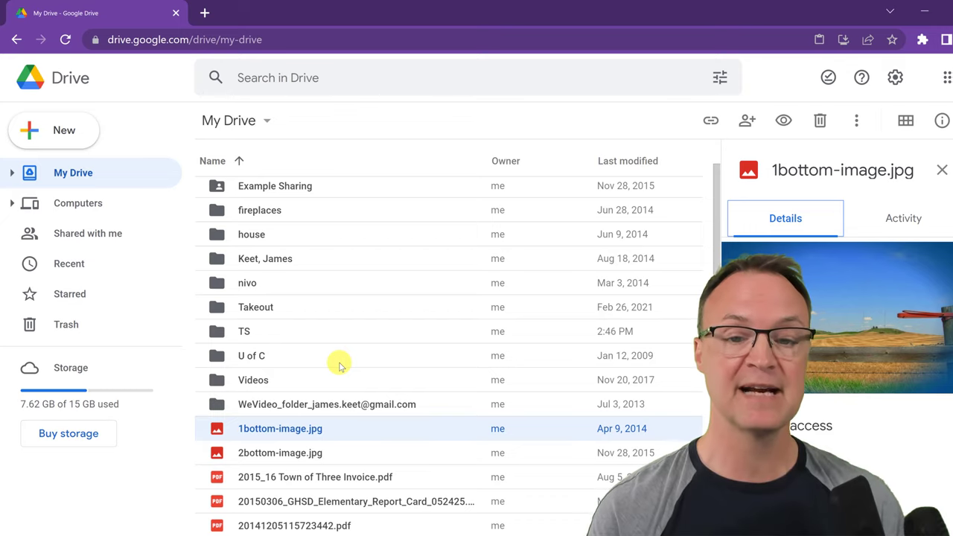
{"action": "key", "text": "d"}
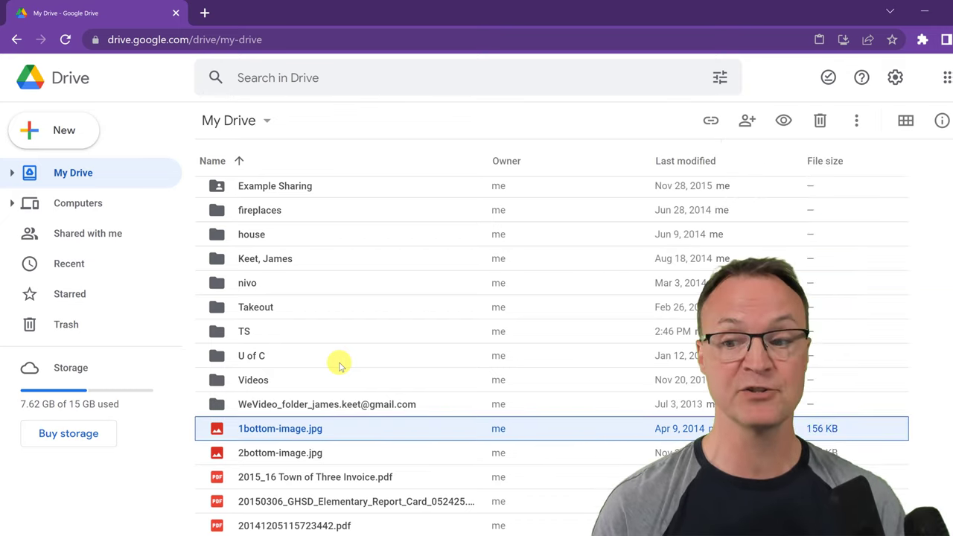
Display the keyboard shortcuts list and look through its Selection, Go to and Application sections
{"action": "key", "text": "shift+slash"}
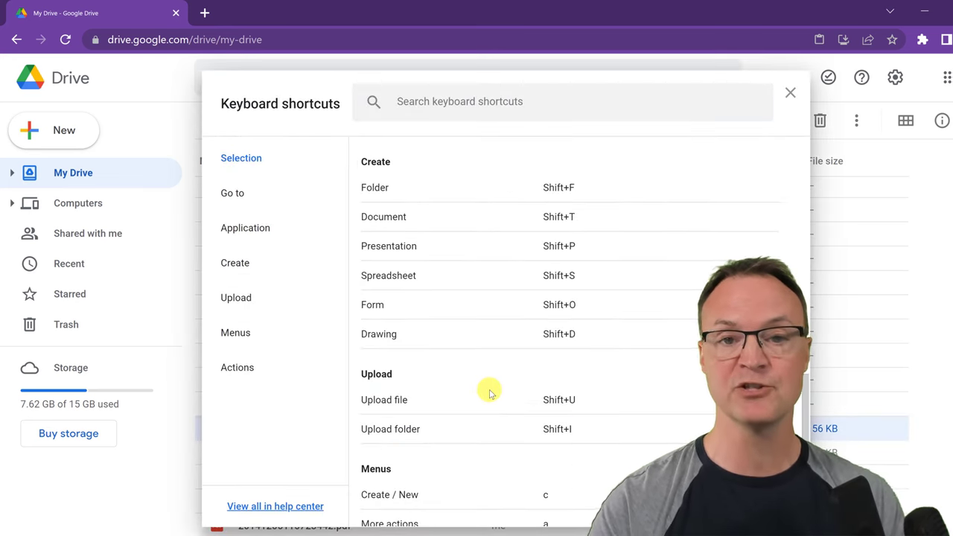
{"action": "scroll", "coordinate": [490, 392], "scroll_direction": "up", "scroll_amount": 8}
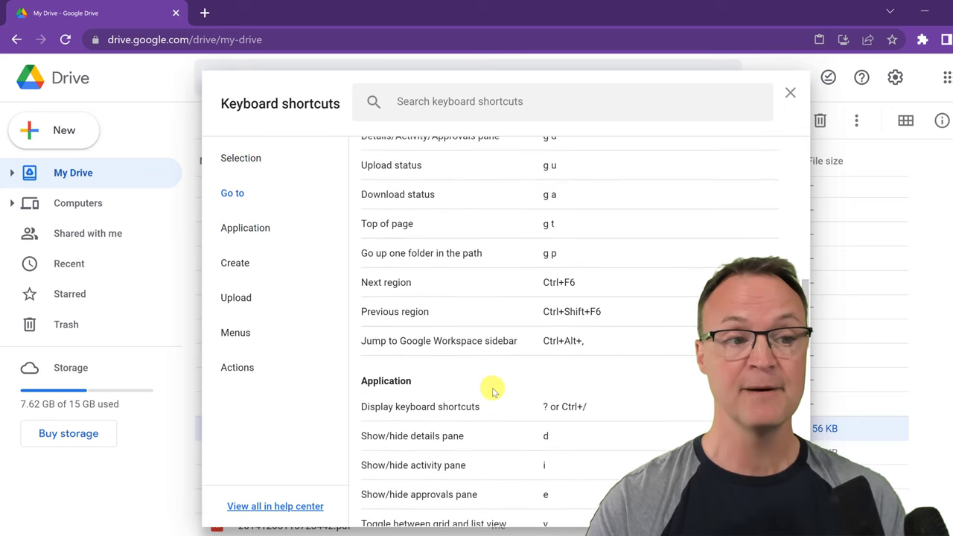
{"action": "scroll", "coordinate": [492, 390], "scroll_direction": "up", "scroll_amount": 8}
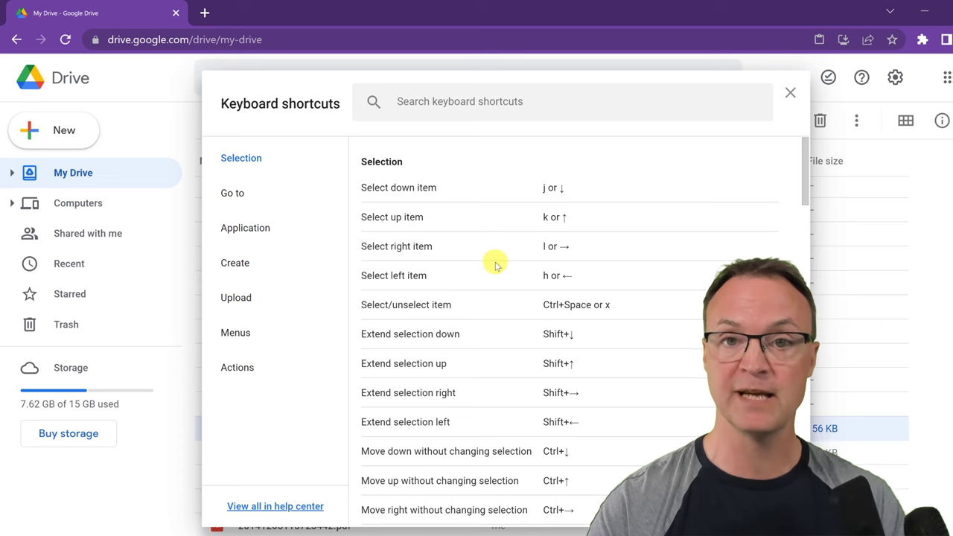
{"action": "scroll", "coordinate": [495, 264], "scroll_direction": "down", "scroll_amount": 1}
{"action": "scroll", "coordinate": [490, 285], "scroll_direction": "down", "scroll_amount": 1}
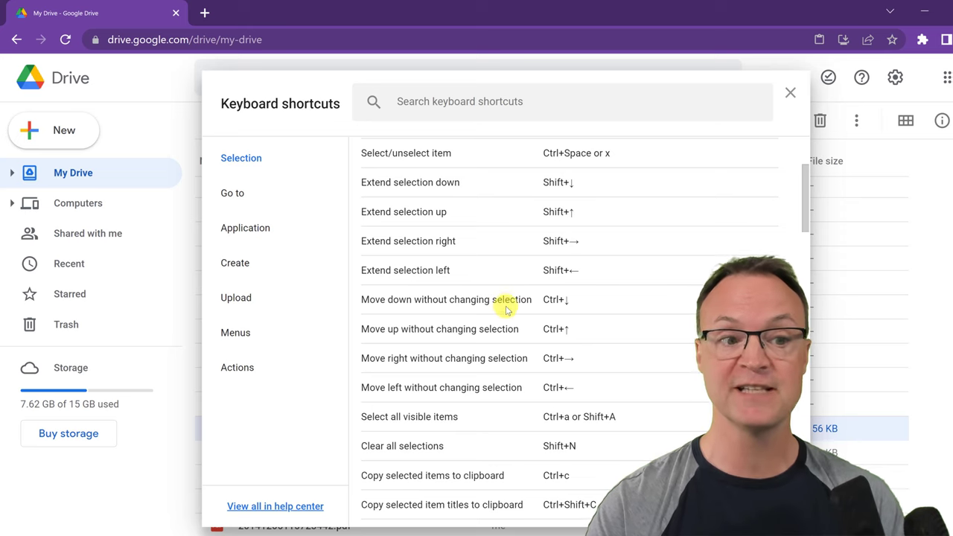
{"action": "scroll", "coordinate": [505, 311], "scroll_direction": "down", "scroll_amount": 7}
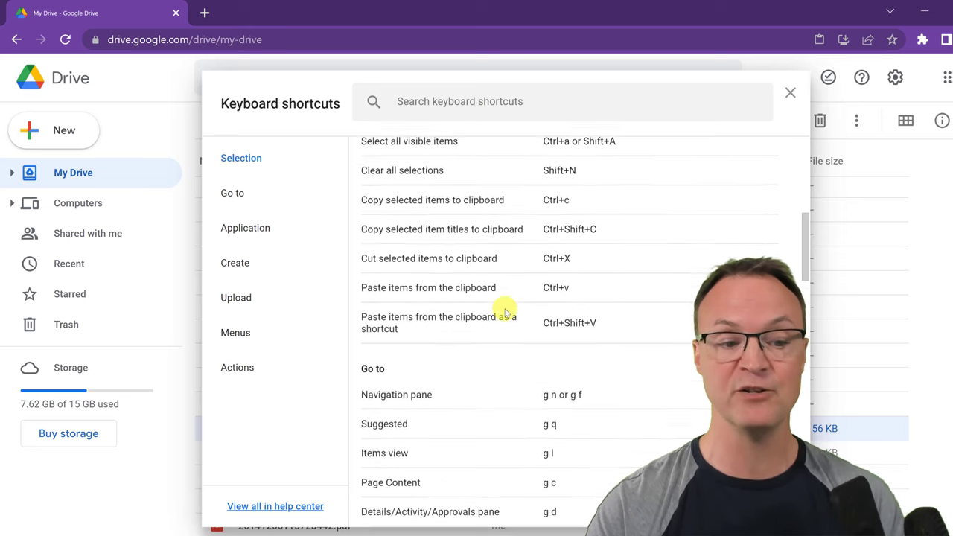
{"action": "scroll", "coordinate": [505, 312], "scroll_direction": "down", "scroll_amount": 2}
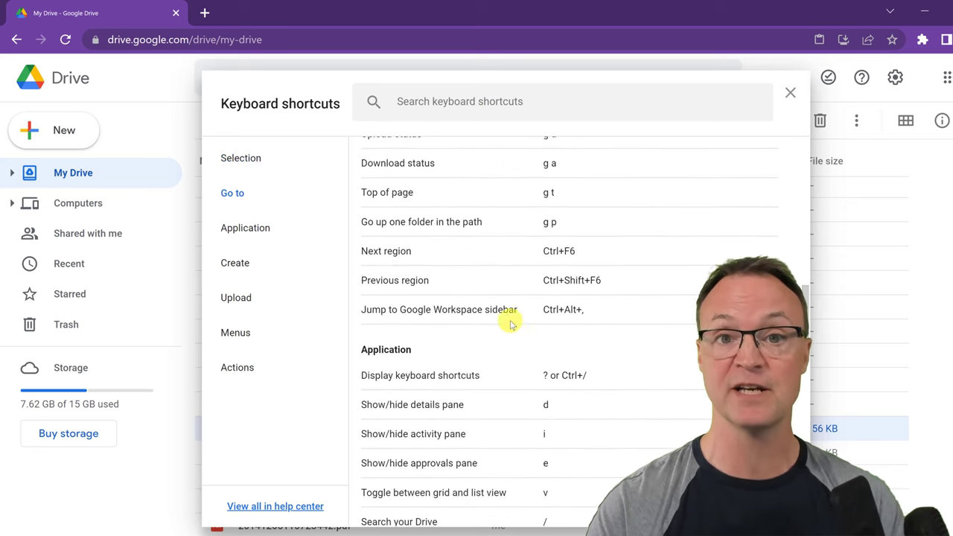
{"action": "scroll", "coordinate": [519, 334], "scroll_direction": "down", "scroll_amount": 1}
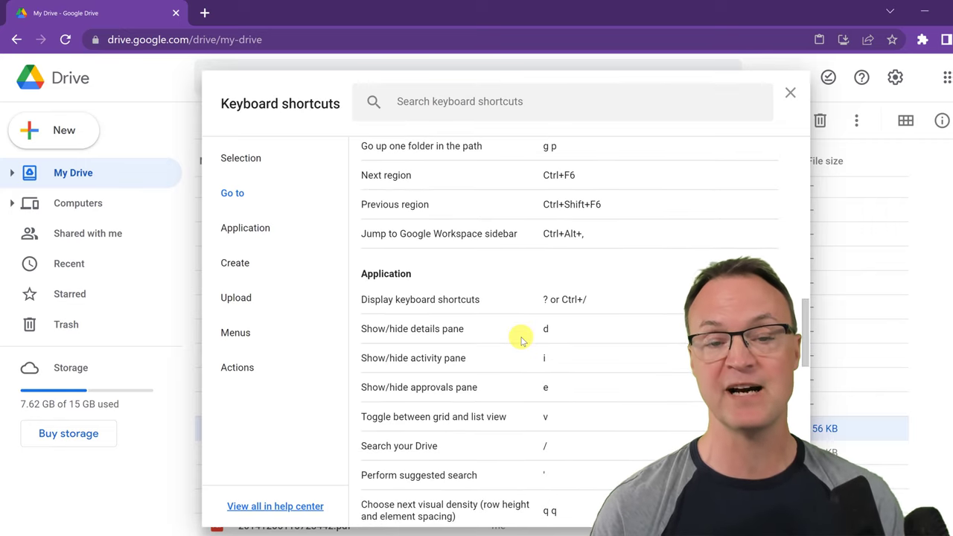